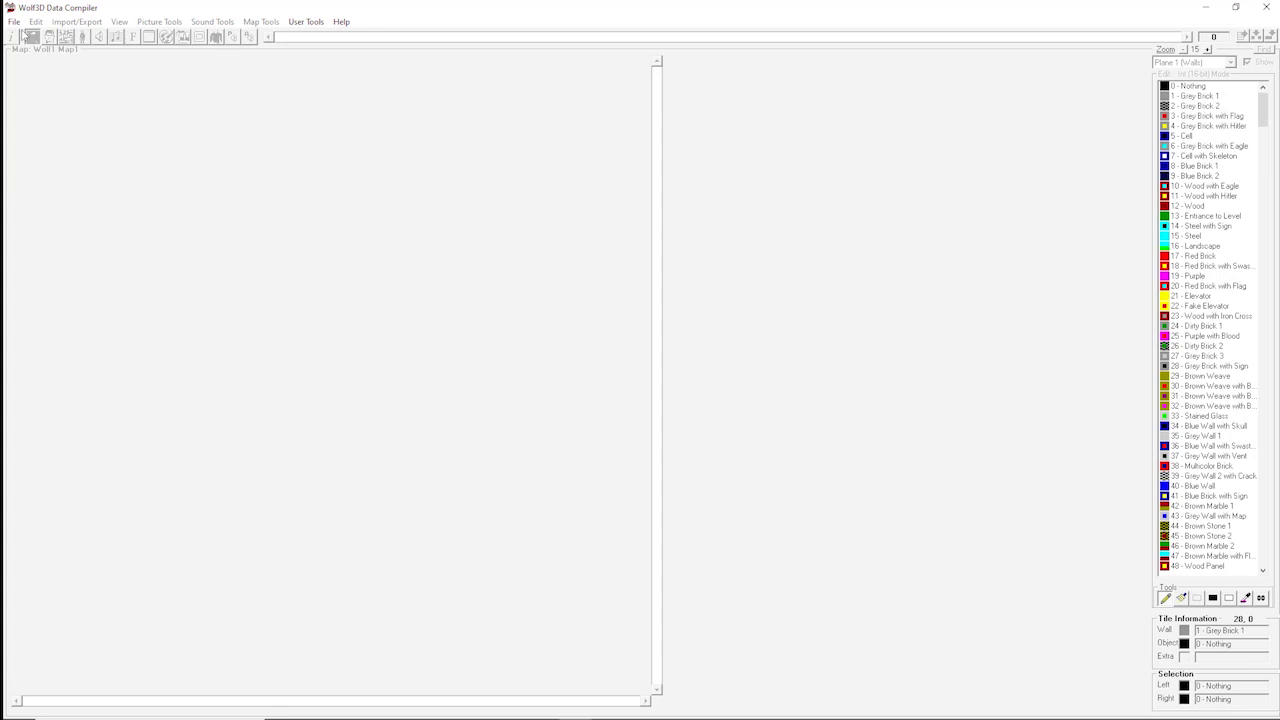
Start a new project from the File menu and save it as example.wdc.
click(14, 22)
click(47, 36)
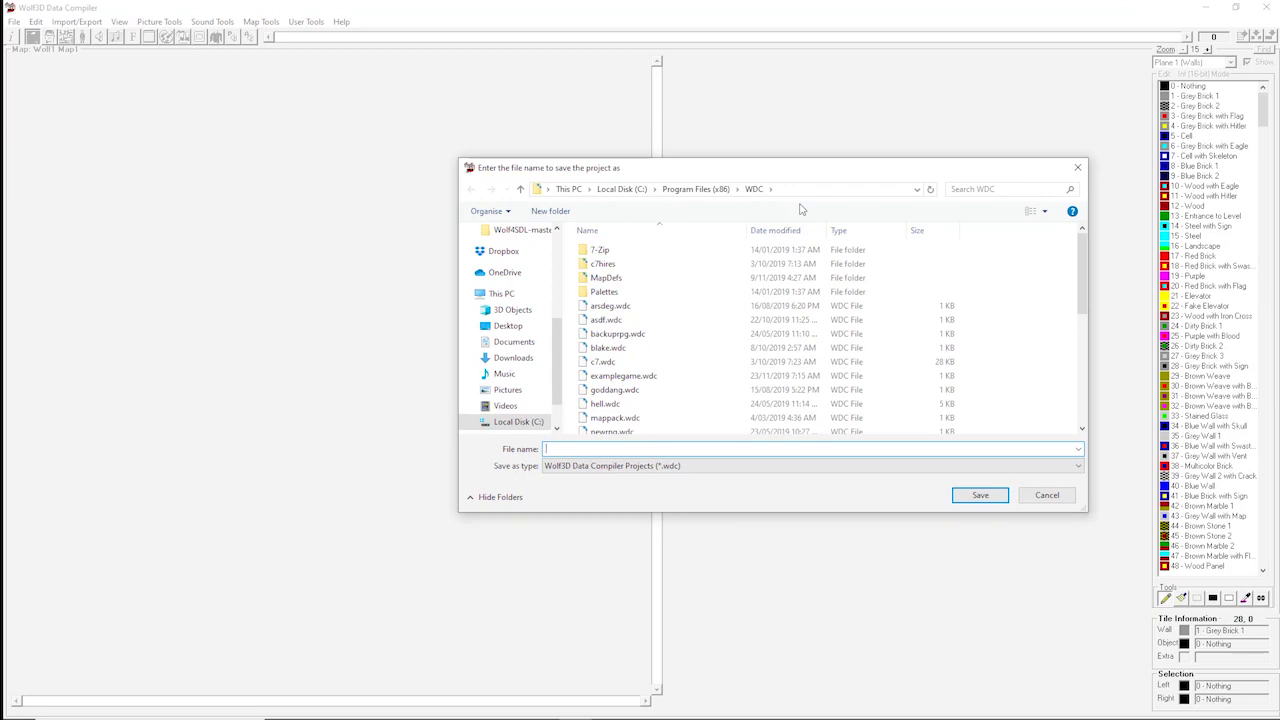
text(example)
key(Return)
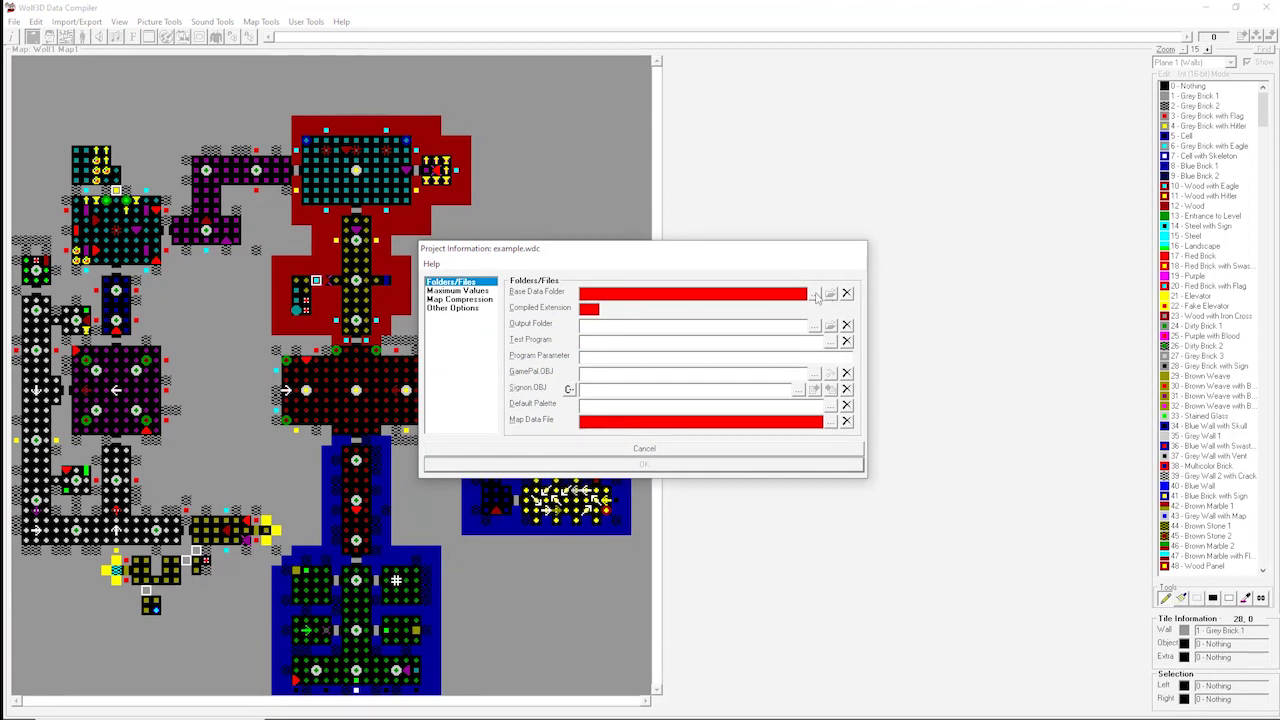
Set C:\Projects\YouTube\WOLF3D as base data folder, then check the WL6 extension and WL6.wmc file.
click(815, 293)
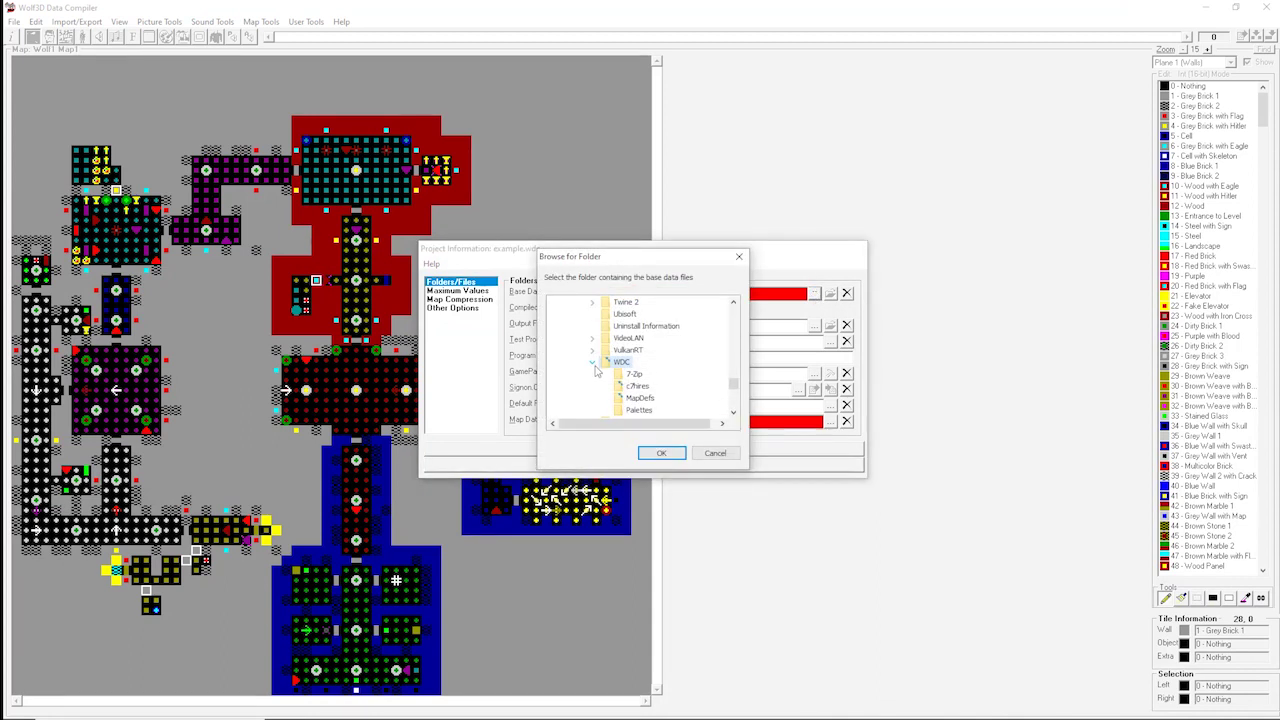
scroll(600, 362, up, 15)
scroll(588, 360, up, 3)
click(583, 365)
scroll(600, 355, down, 5)
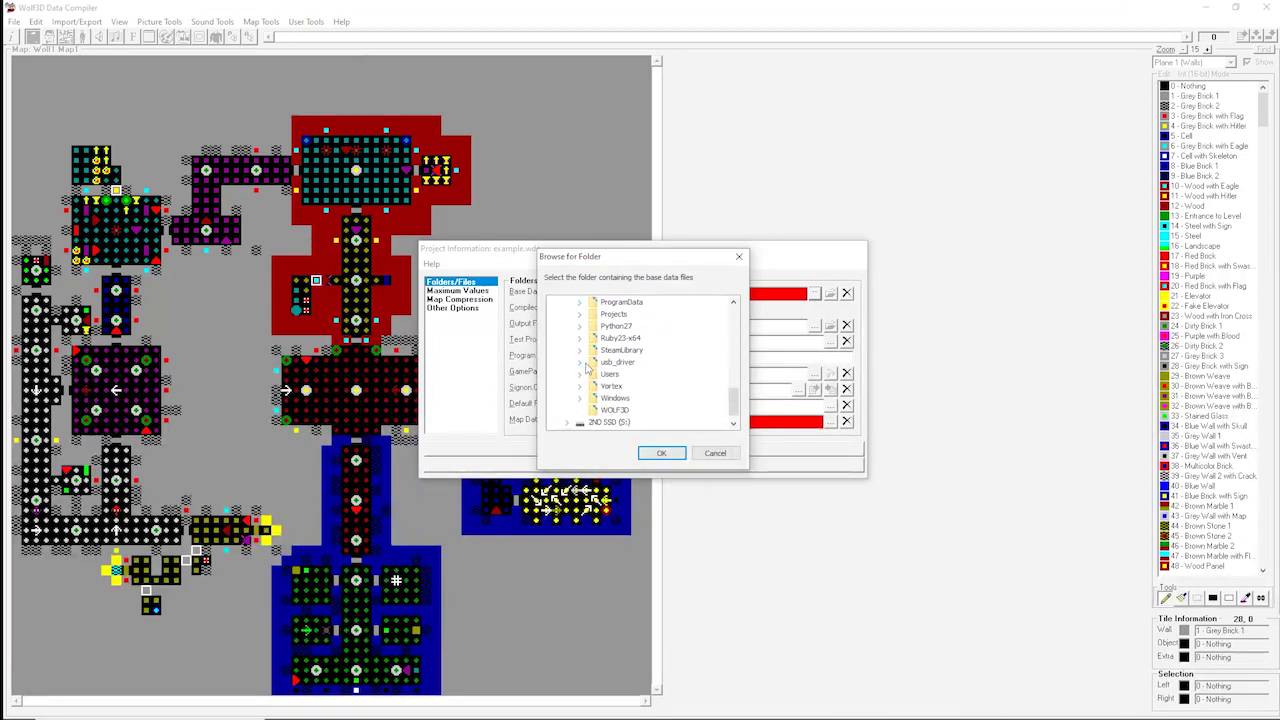
click(592, 327)
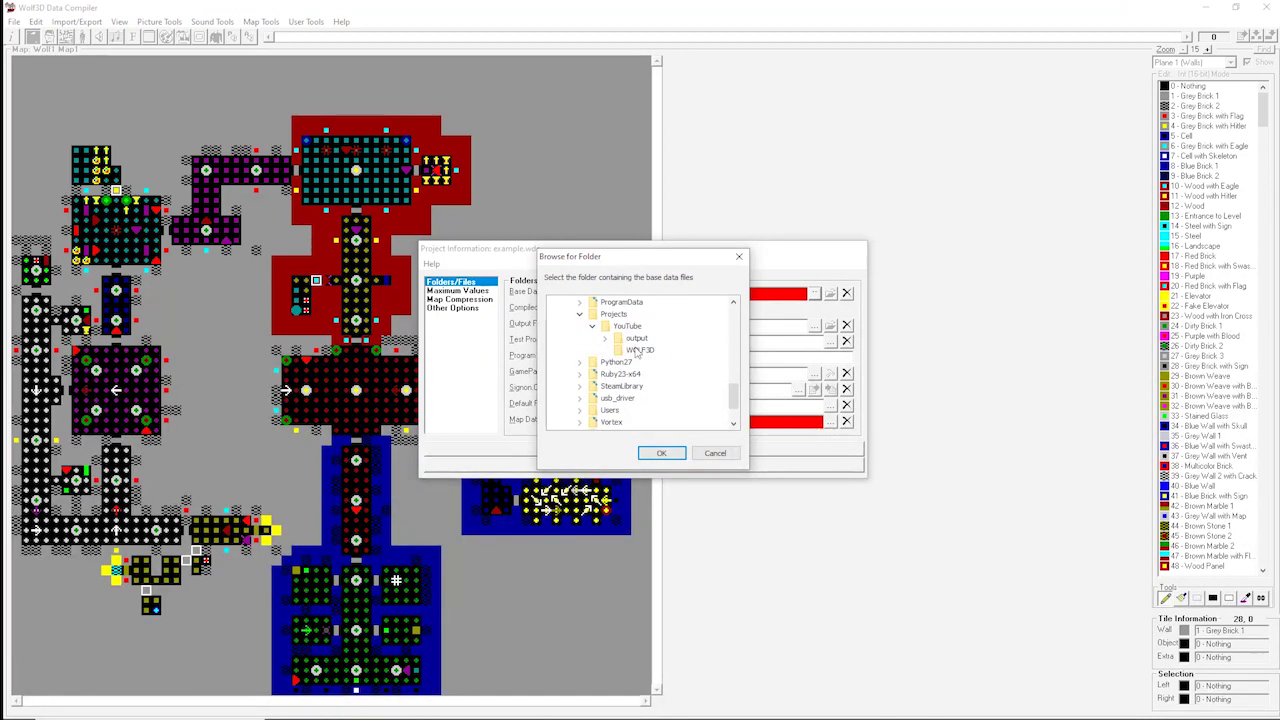
click(639, 350)
drag(620, 258, 797, 239)
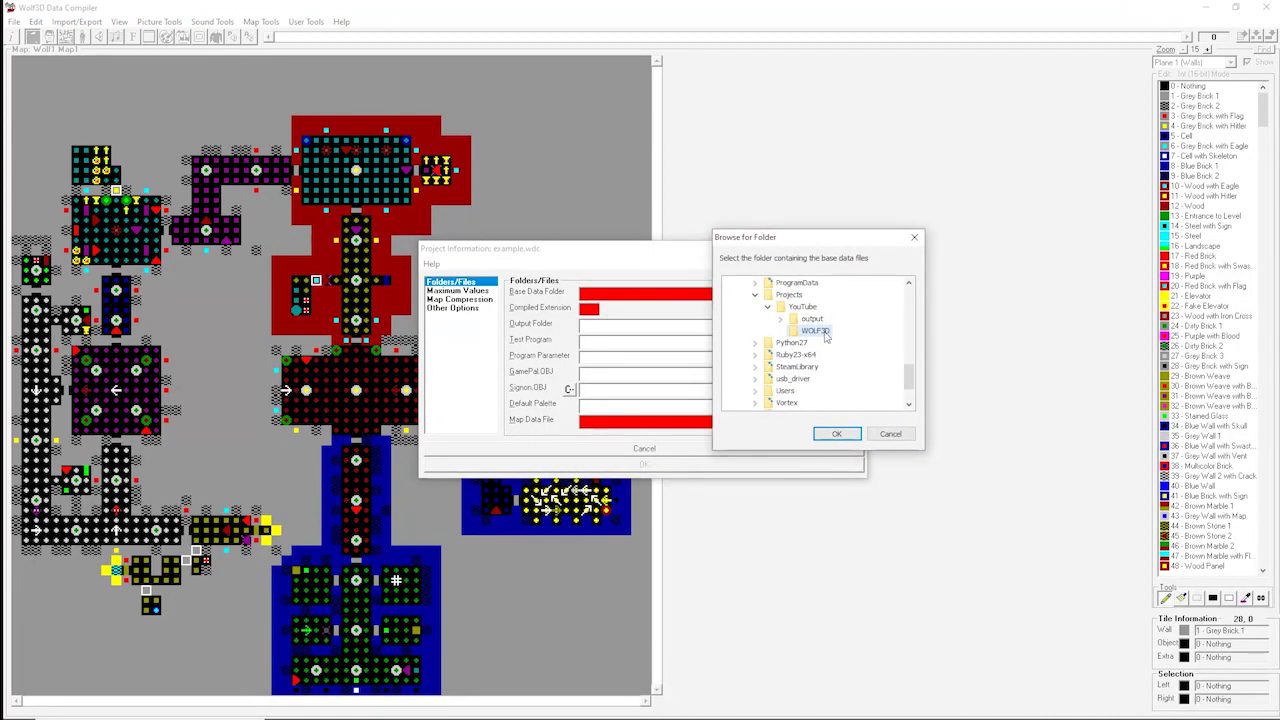
click(836, 435)
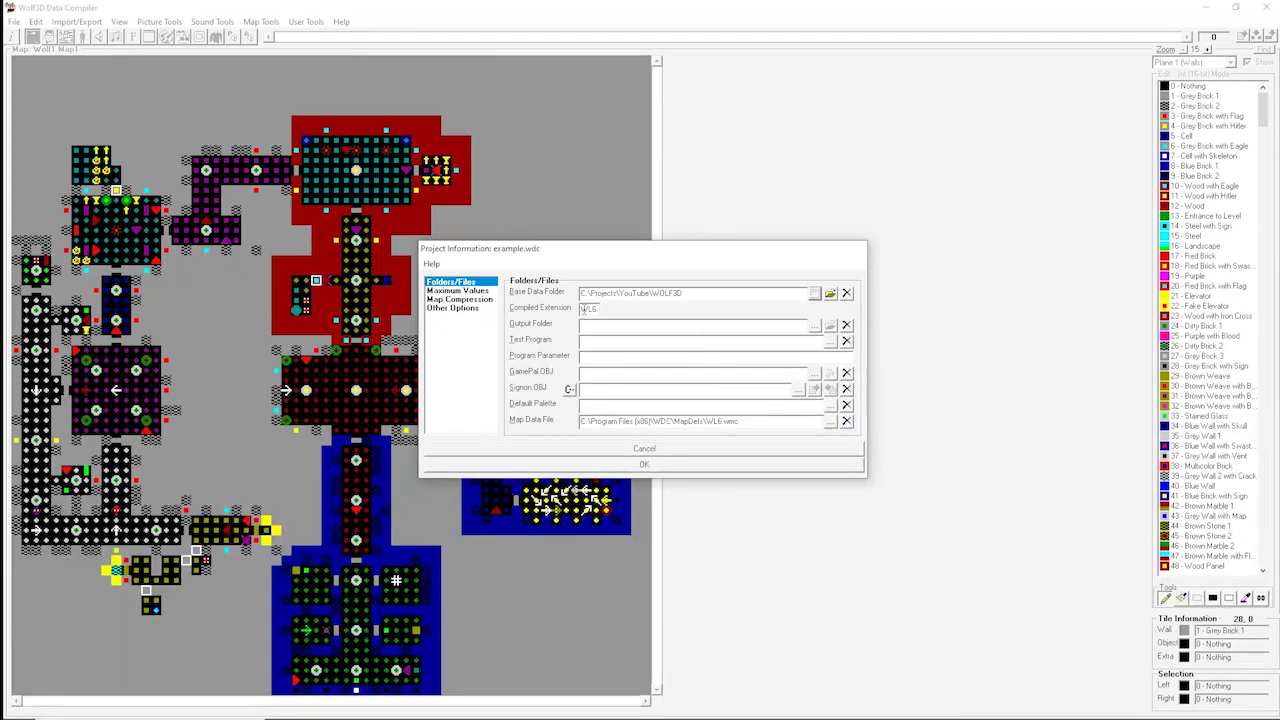
double_click(600, 308)
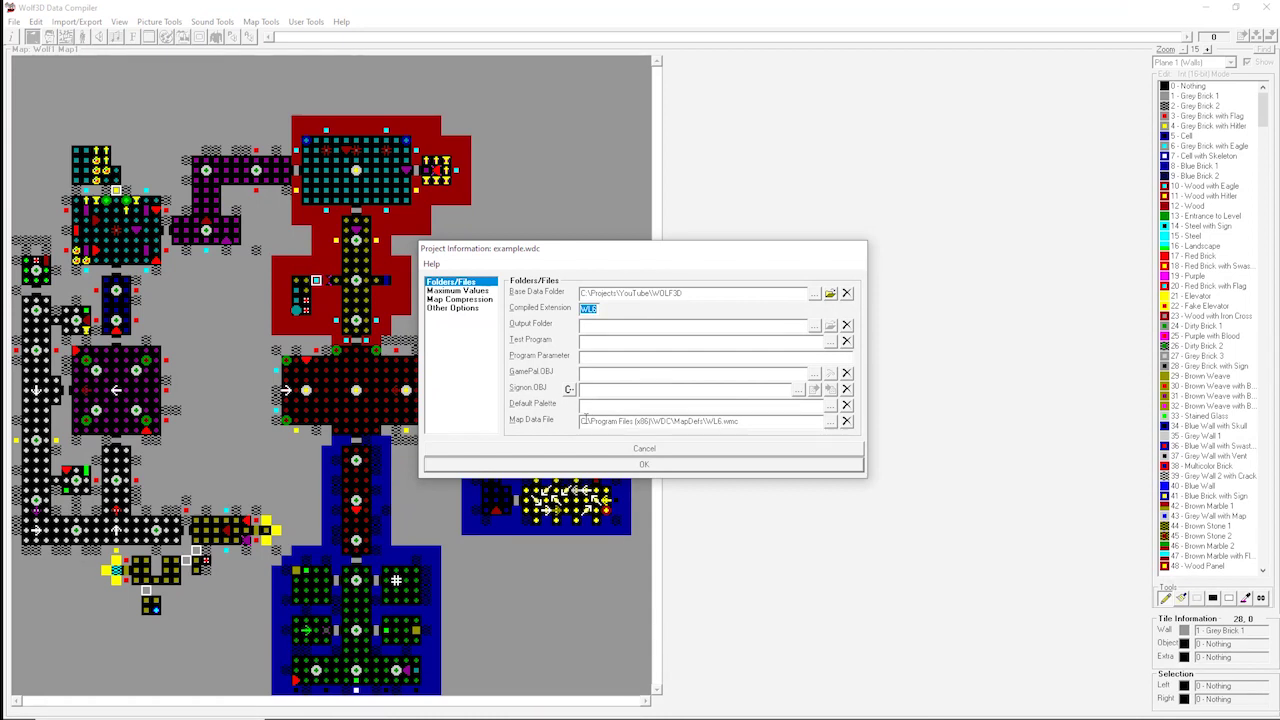
drag(581, 421, 743, 410)
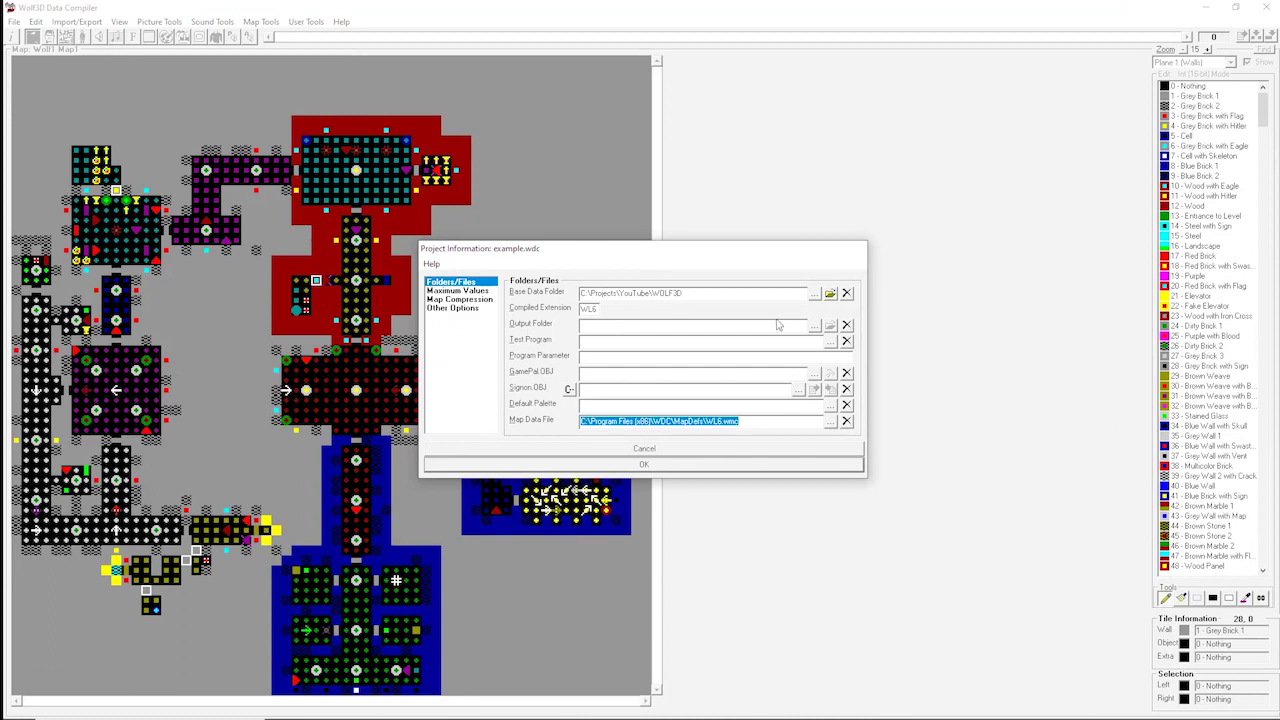
Choose C:\Projects\YouTube\output as the project's output folder.
click(814, 325)
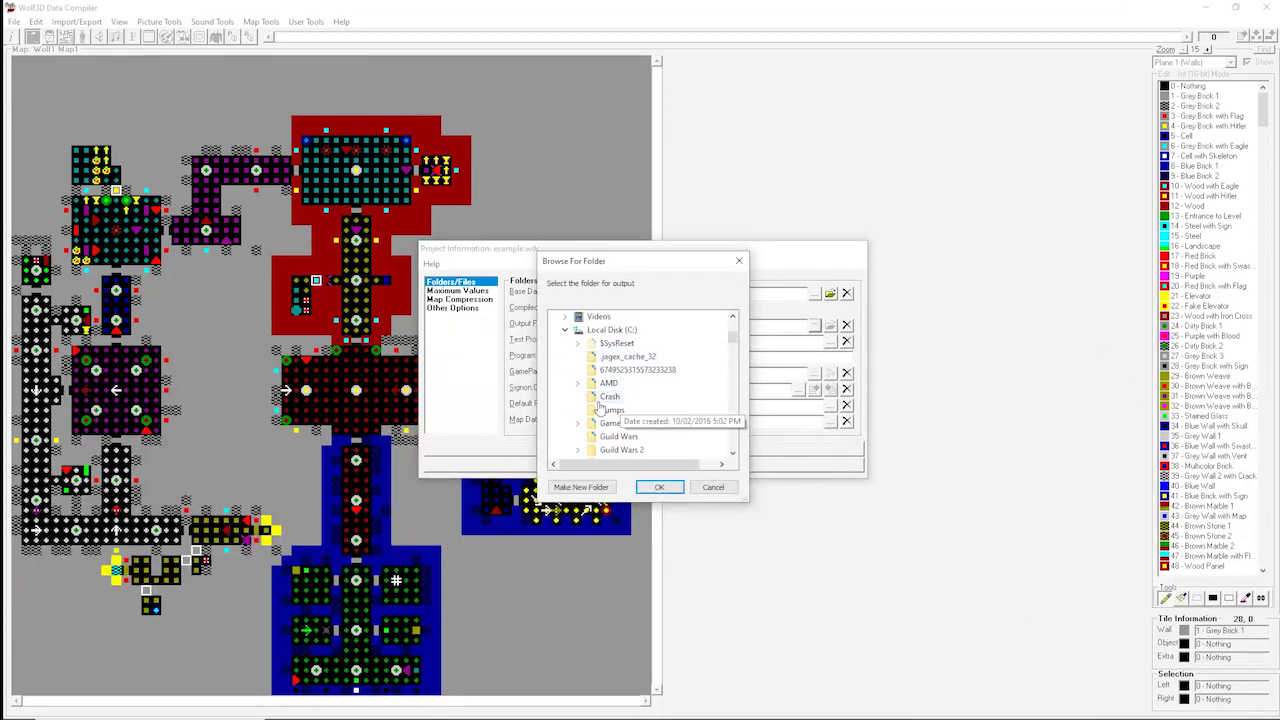
scroll(591, 350, down, 5)
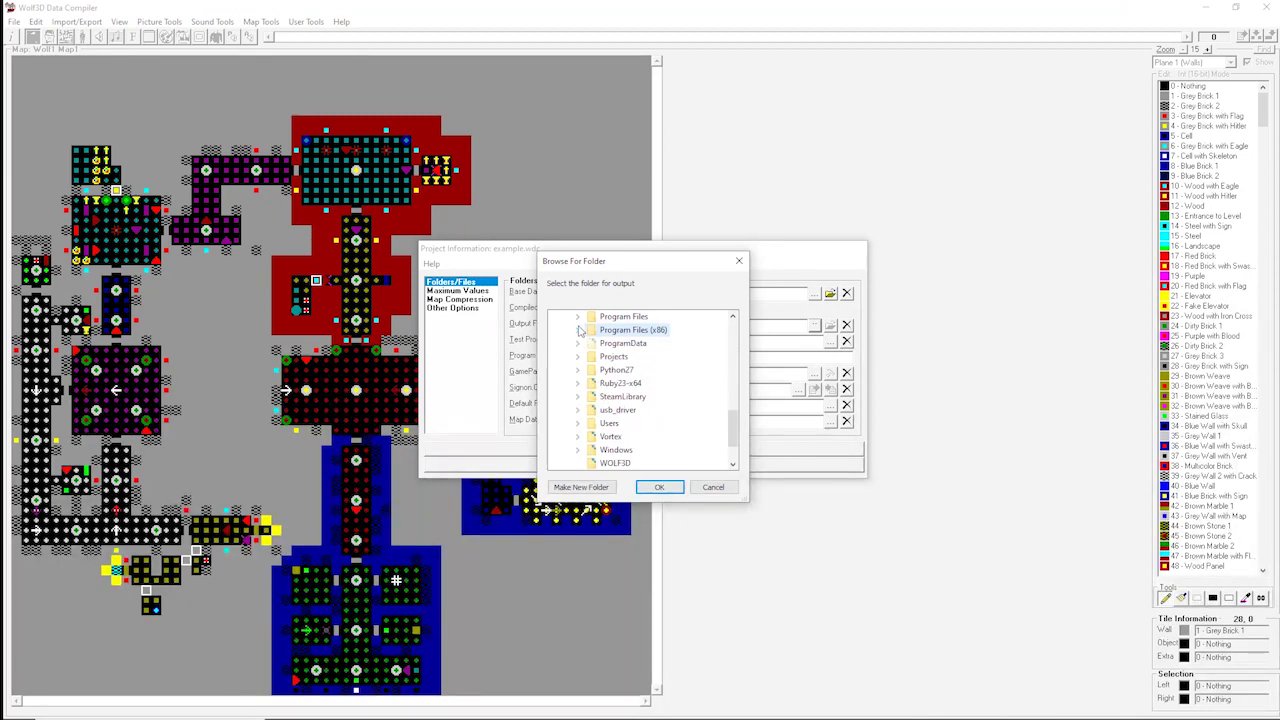
click(578, 357)
click(636, 383)
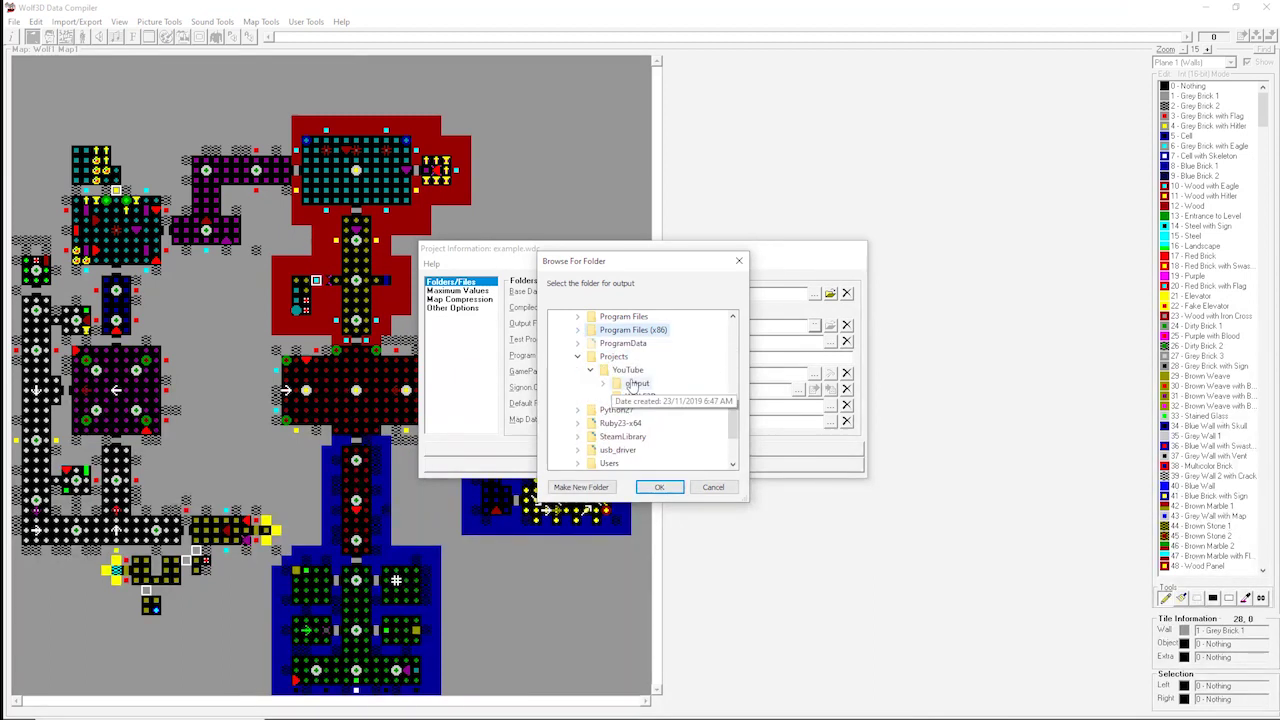
click(660, 487)
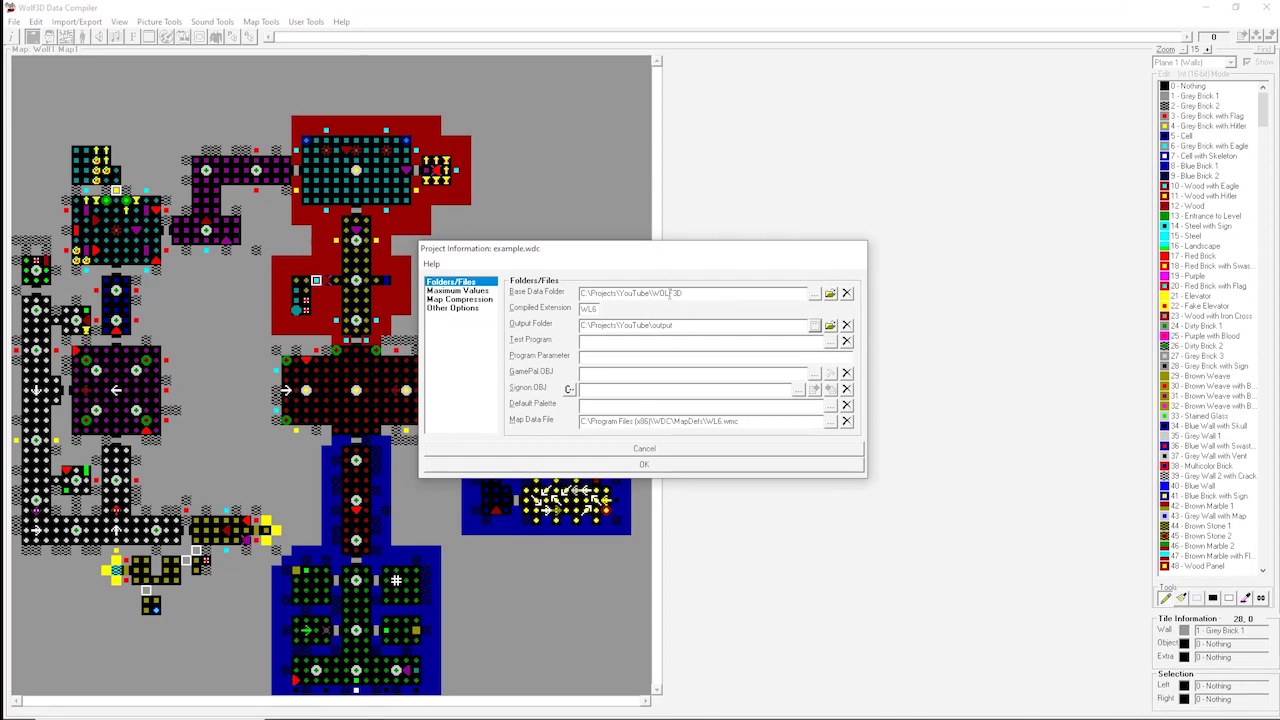
Review the base data and output folder paths in the Project Information fields.
drag(702, 292, 580, 293)
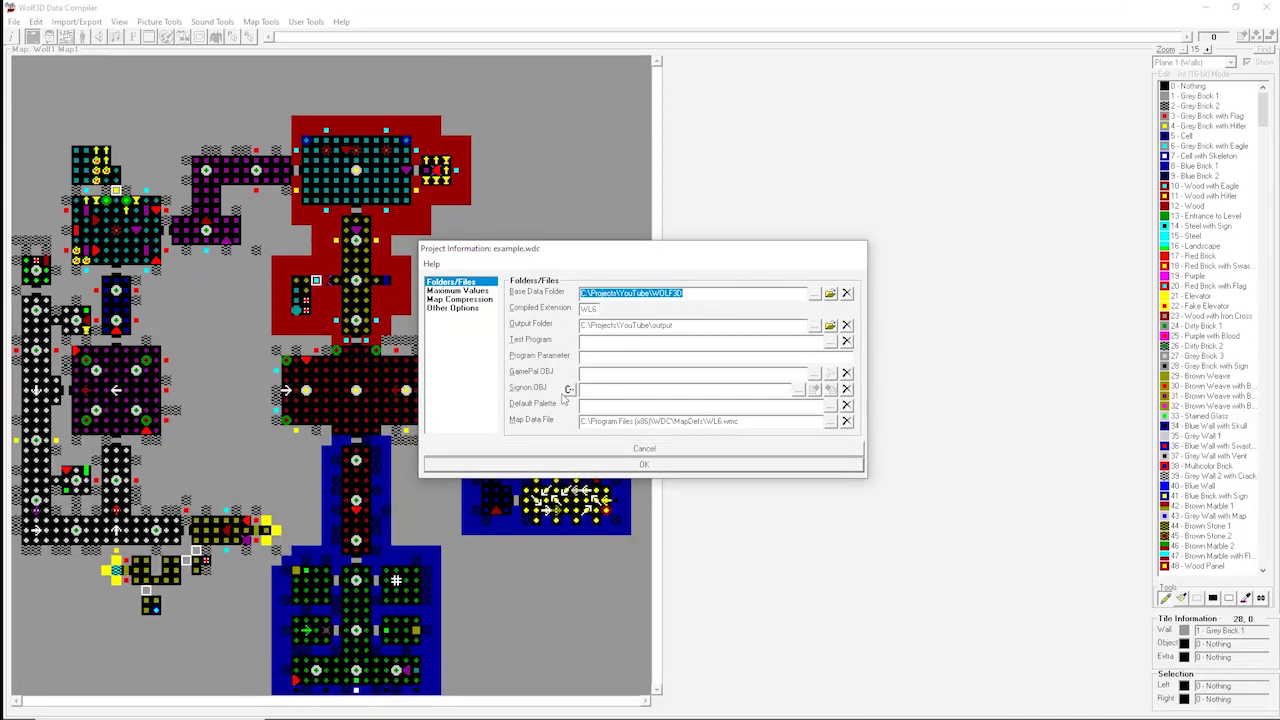
drag(682, 326, 580, 326)
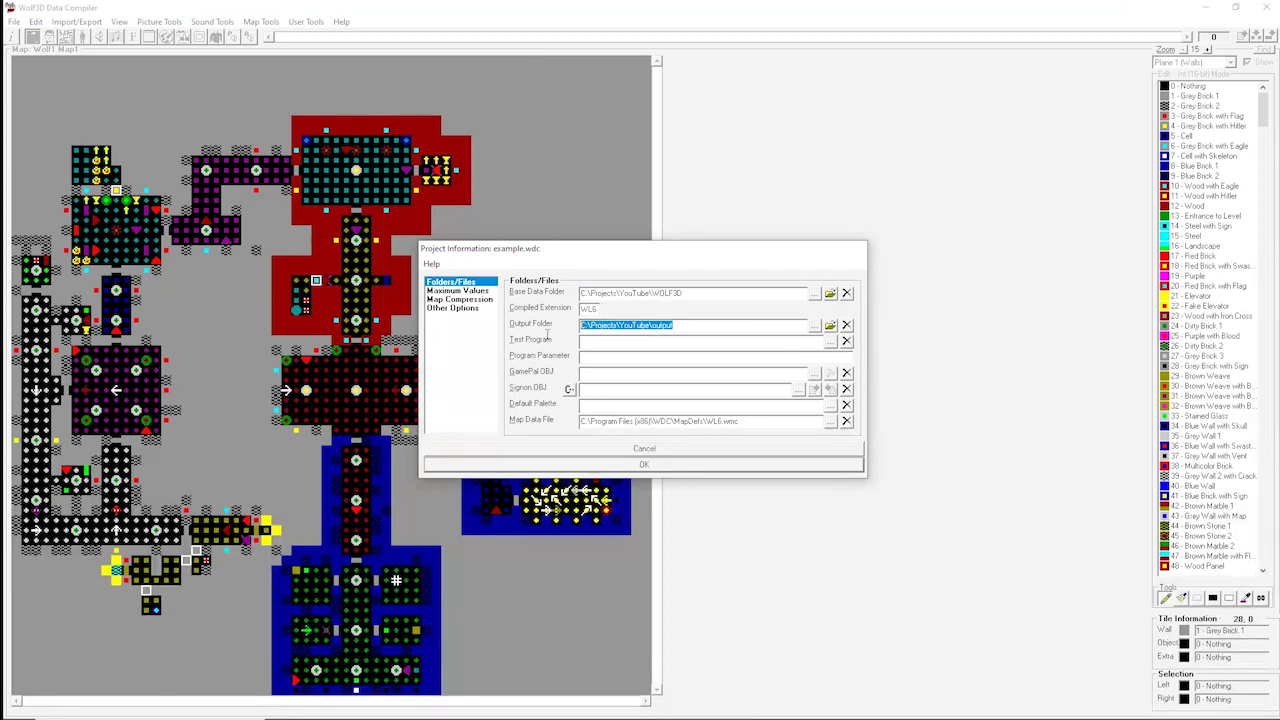
click(680, 325)
drag(680, 325, 580, 326)
click(663, 333)
drag(668, 325, 535, 318)
click(650, 466)
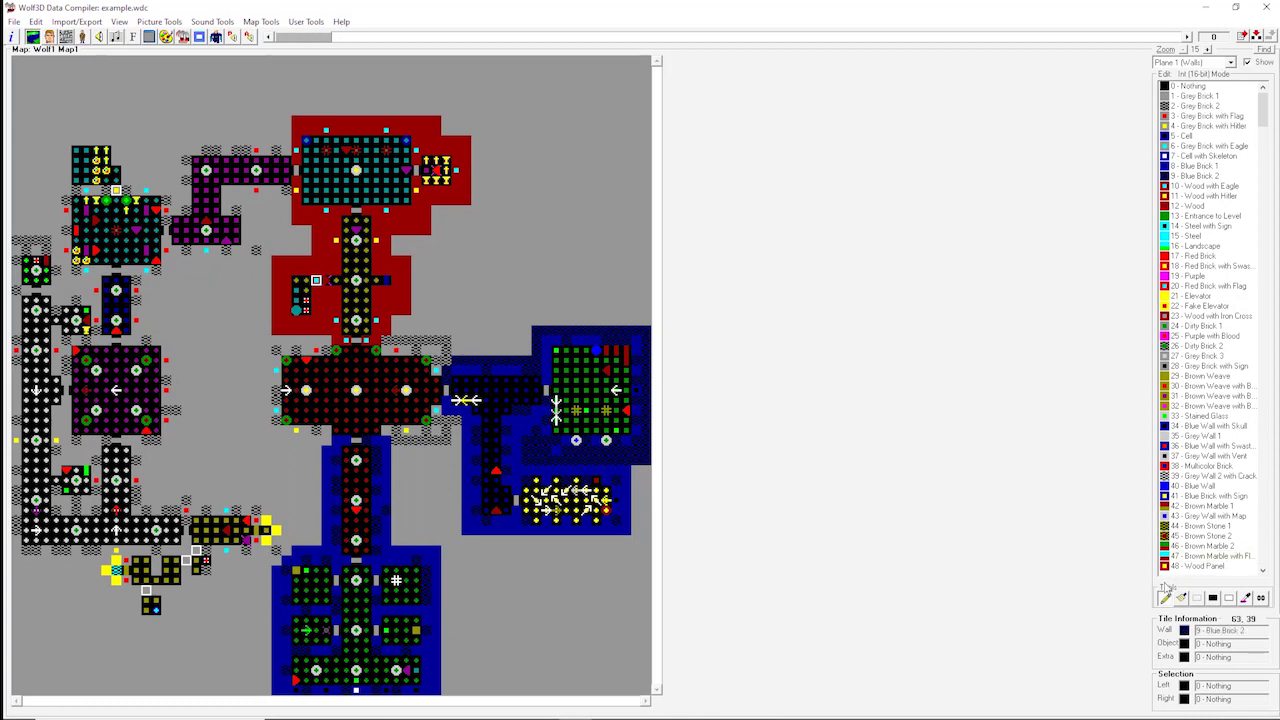
Paint 24 - Dirty Brick 1 walls around the central corridor with the pencil.
click(1200, 336)
click(1200, 326)
mouse_move(436, 270)
mouse_down()
mouse_move(390, 293)
mouse_move(405, 190)
mouse_move(430, 165)
mouse_move(375, 350)
mouse_move(403, 397)
mouse_up()
Flood-fill the big left area and draw a filled upper-right rectangle with Dirty Brick 1.
click(1181, 597)
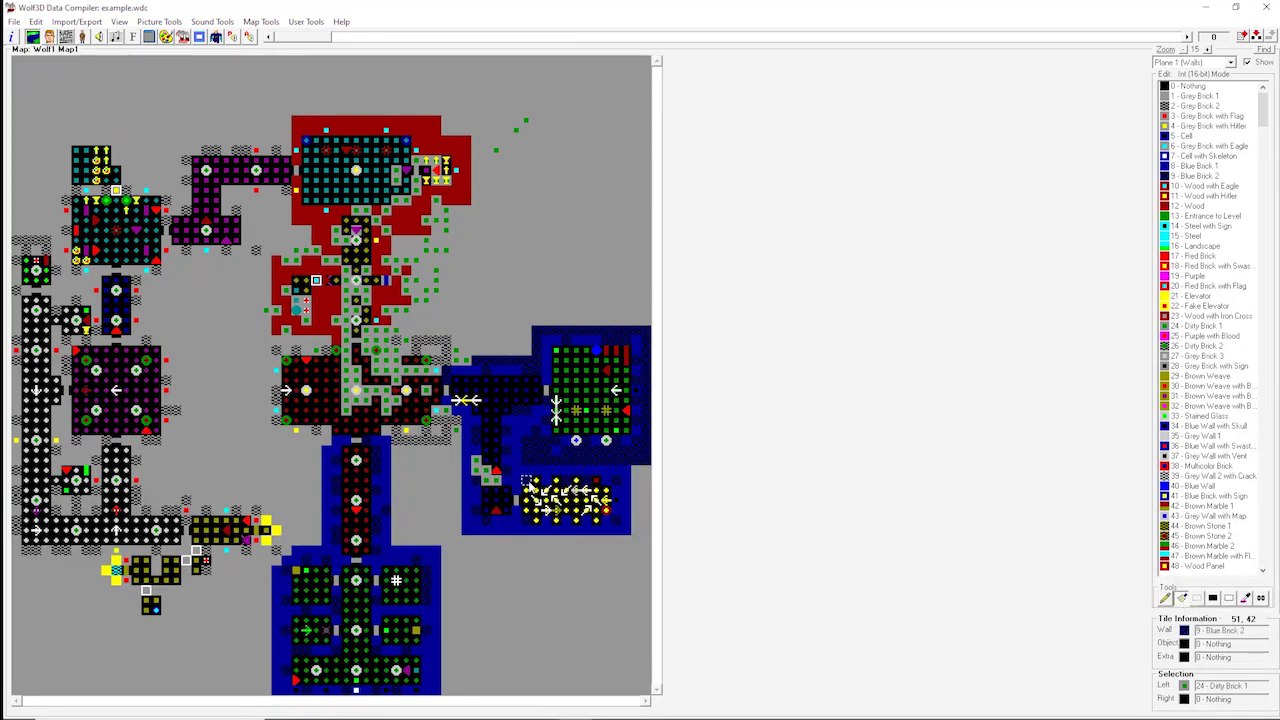
click(258, 372)
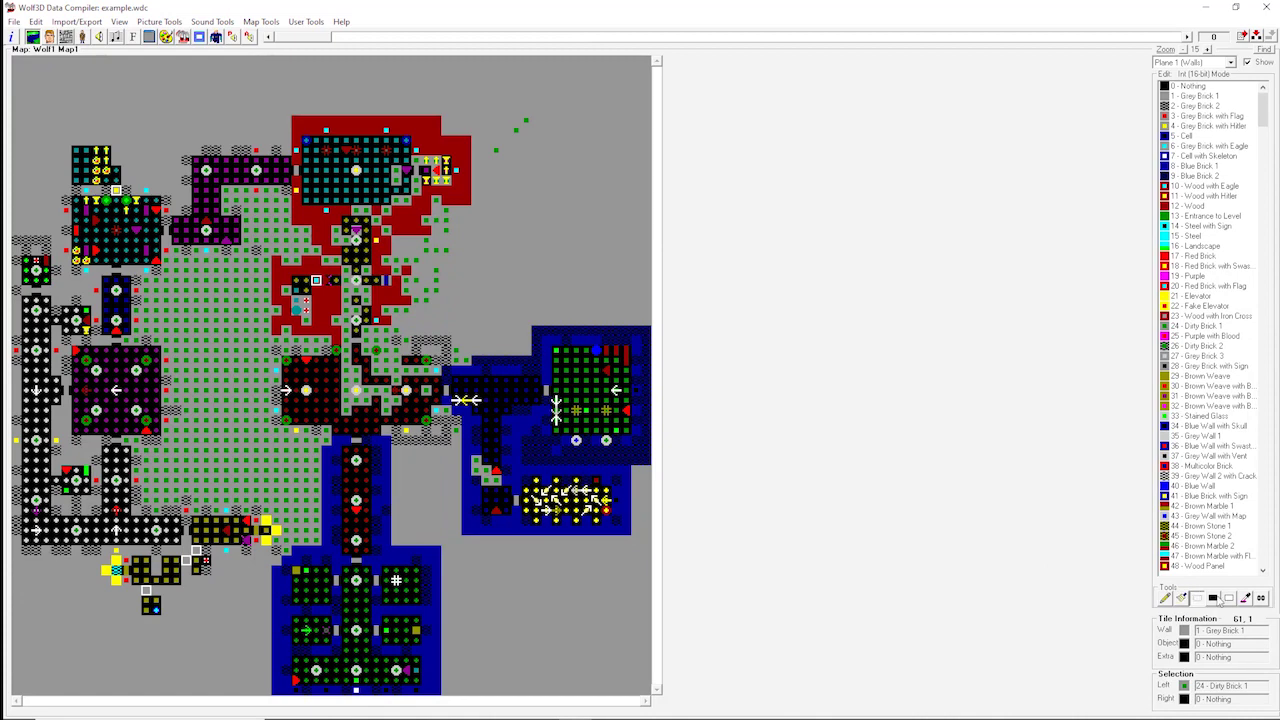
drag(545, 118, 627, 220)
click(1163, 600)
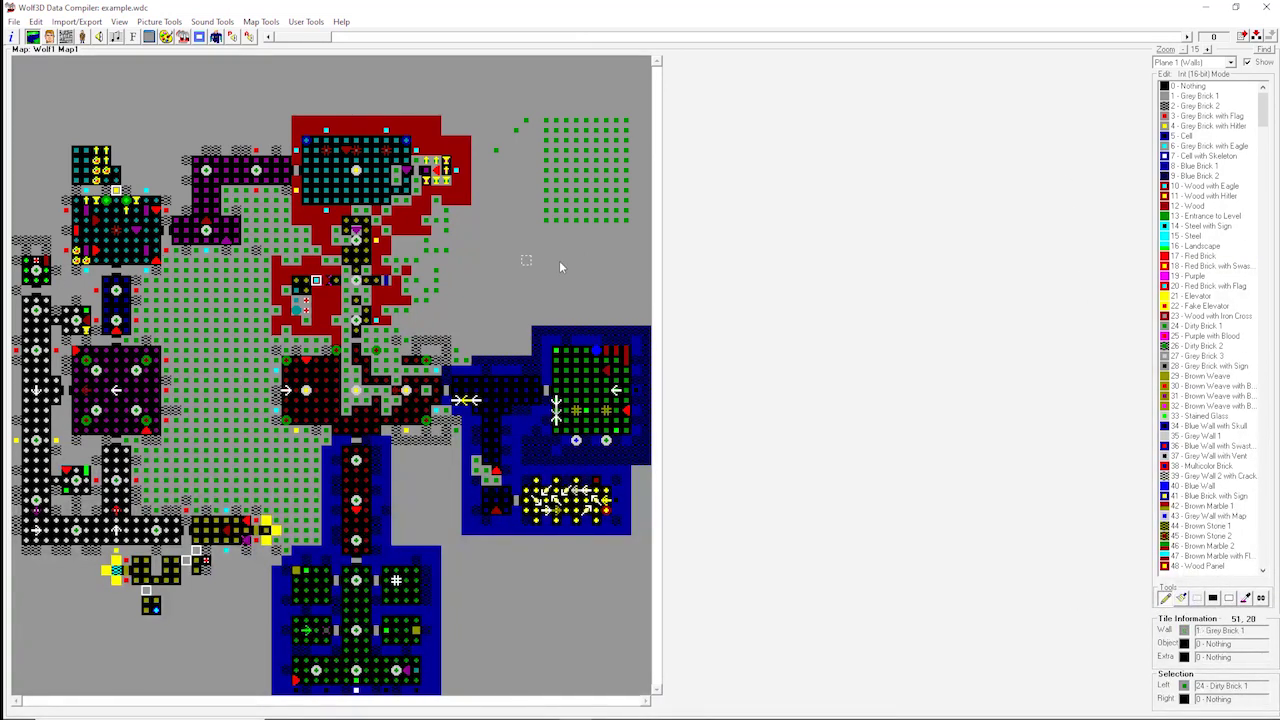
Bring up the Plane list showing Plane 1 (Walls), Plane 2 (Object) and Plane 3 (Extra).
click(1221, 63)
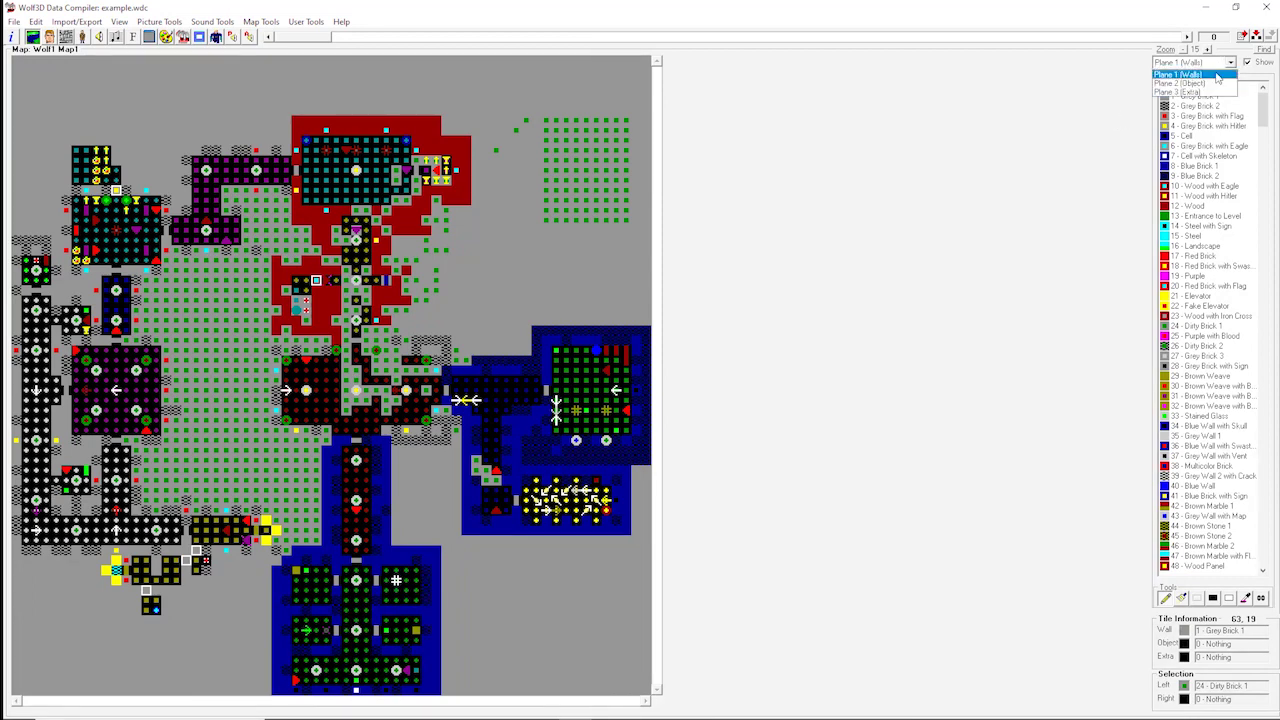
click(1185, 74)
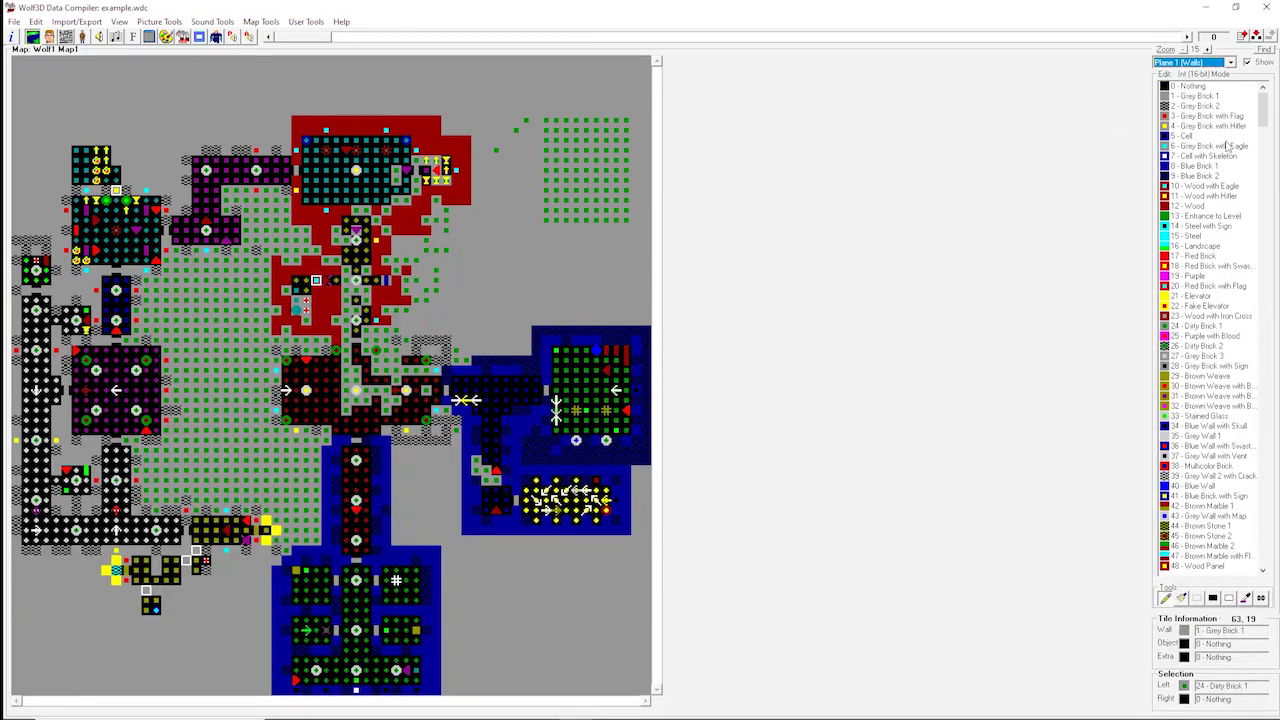
scroll(1191, 355, down, 10)
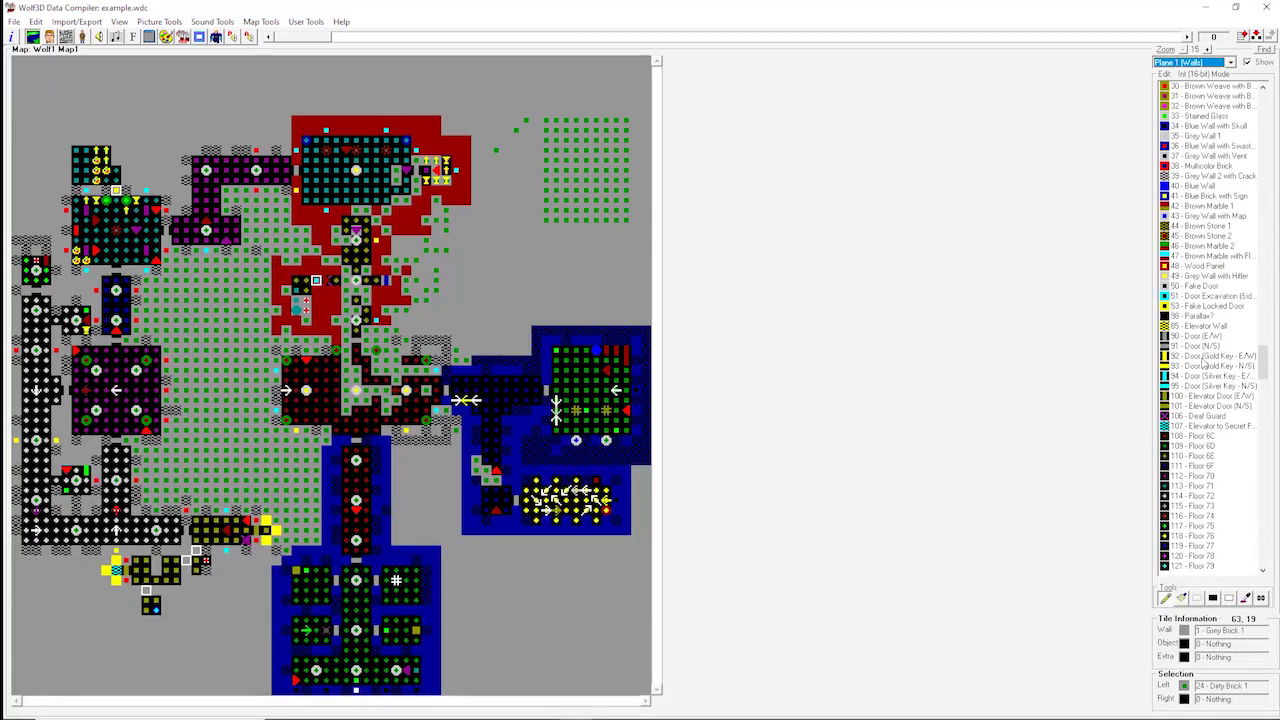
scroll(1189, 425, down, 6)
scroll(1190, 425, up, 15)
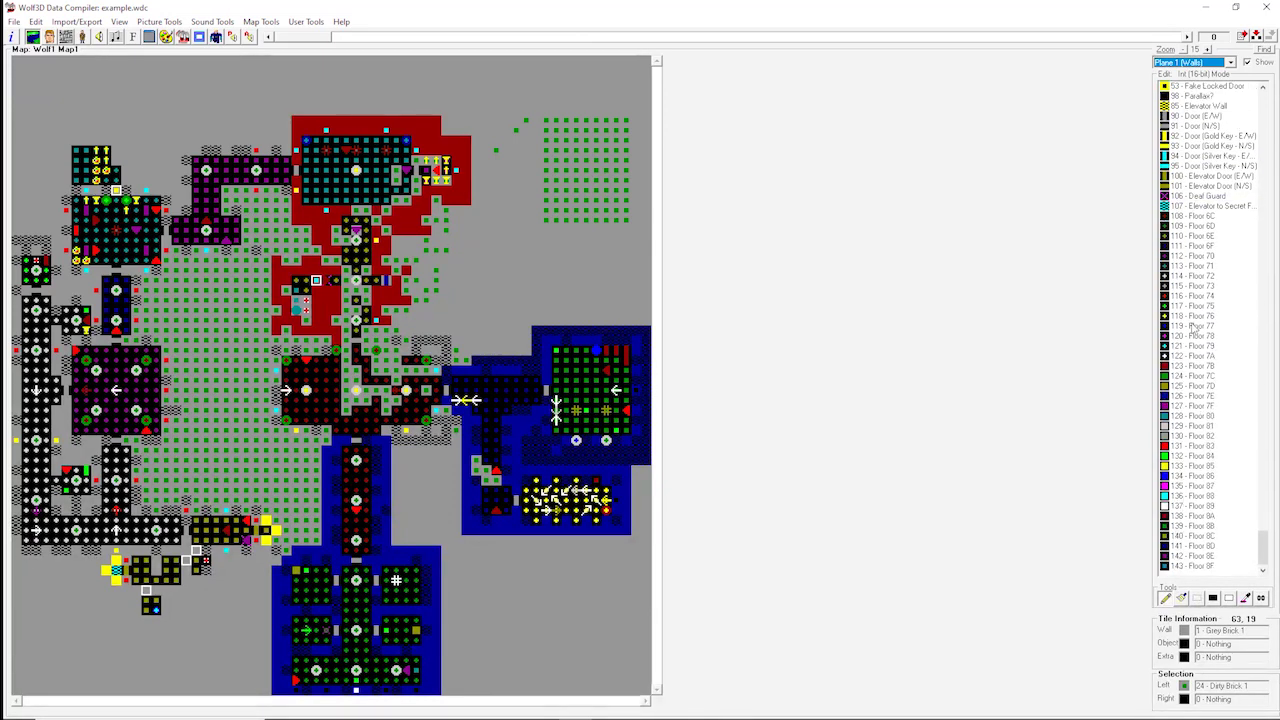
scroll(1186, 366, up, 1)
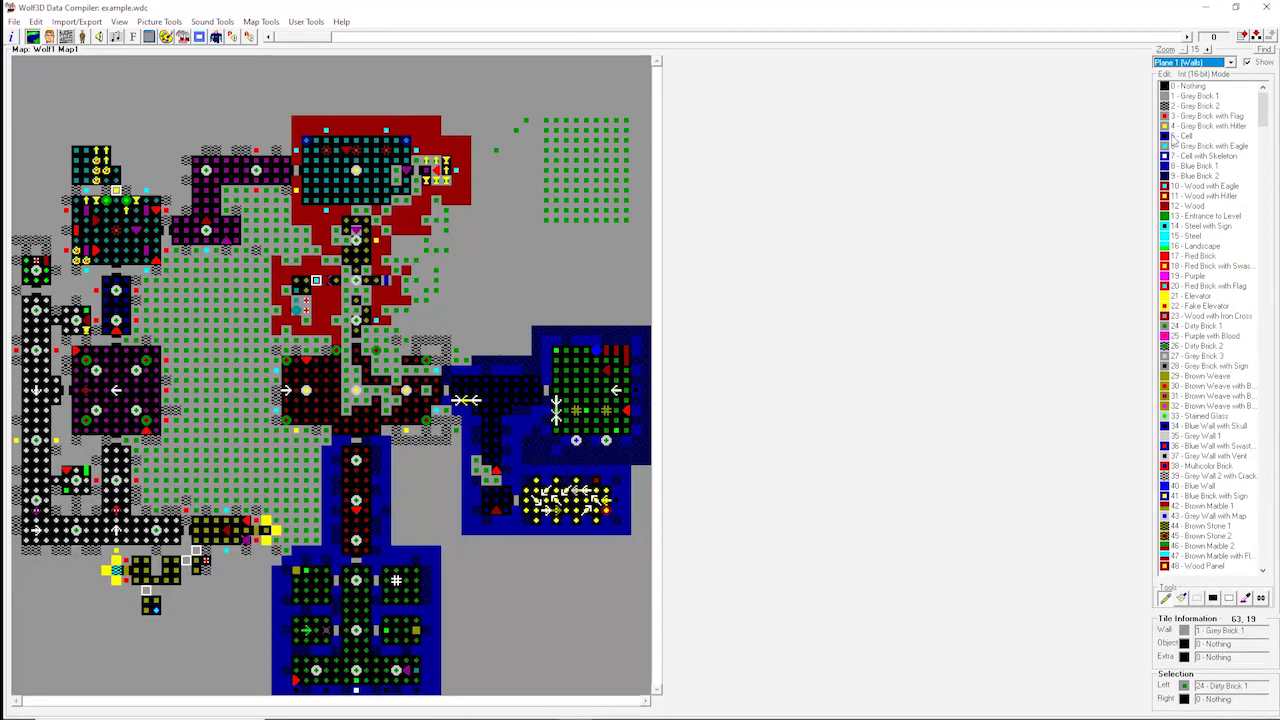
click(1192, 62)
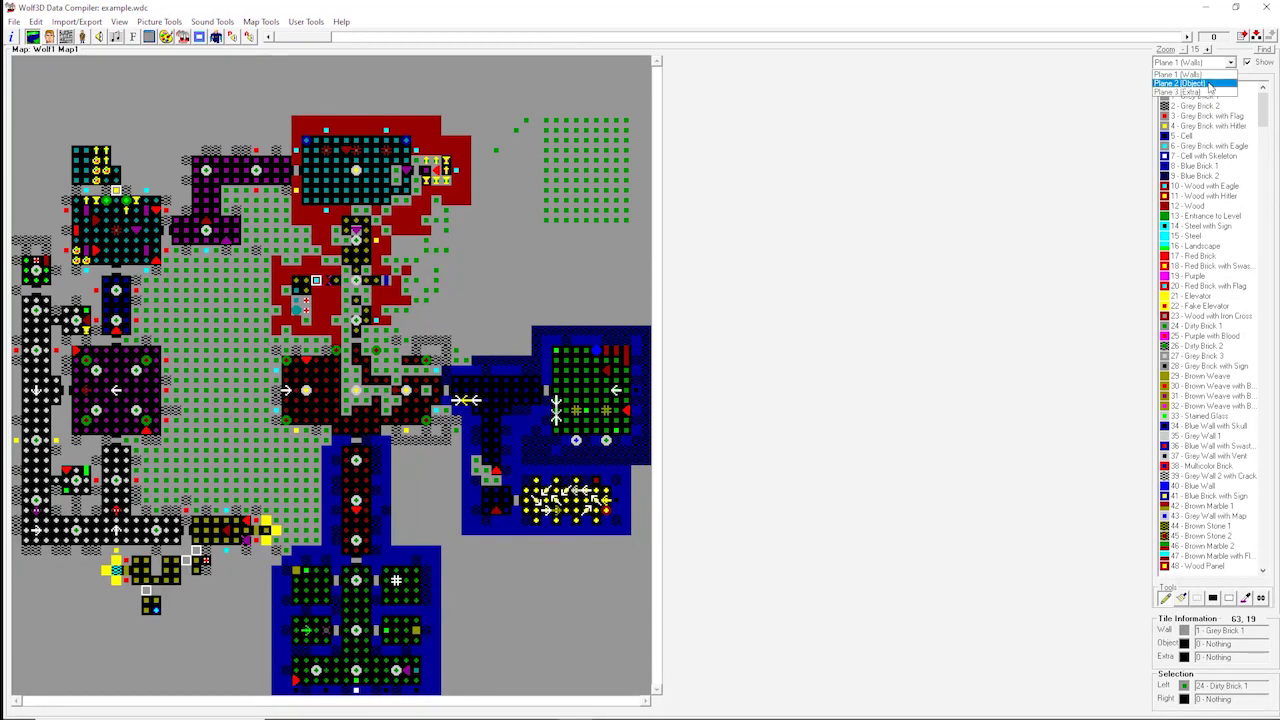
Switch to Plane 2 (Object) and select 117 - Officer 1 from the tile list.
click(1209, 86)
scroll(1205, 125, down, 1)
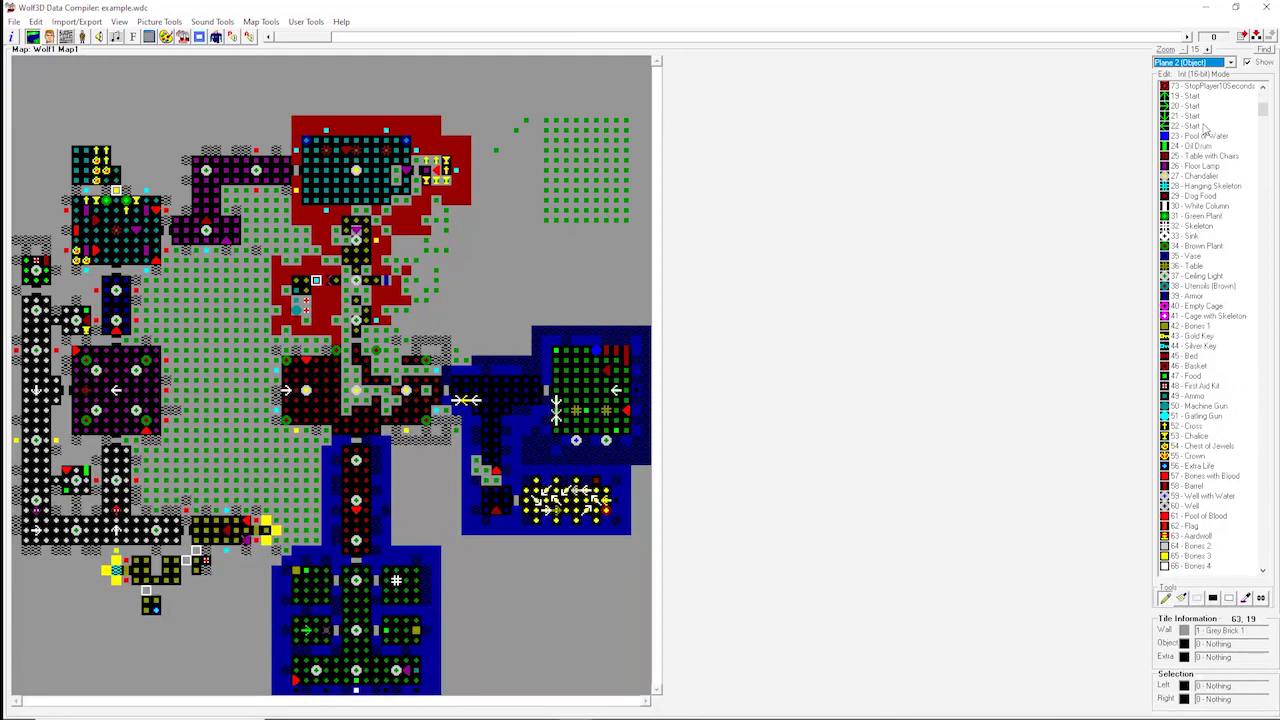
scroll(1205, 128, up, 1)
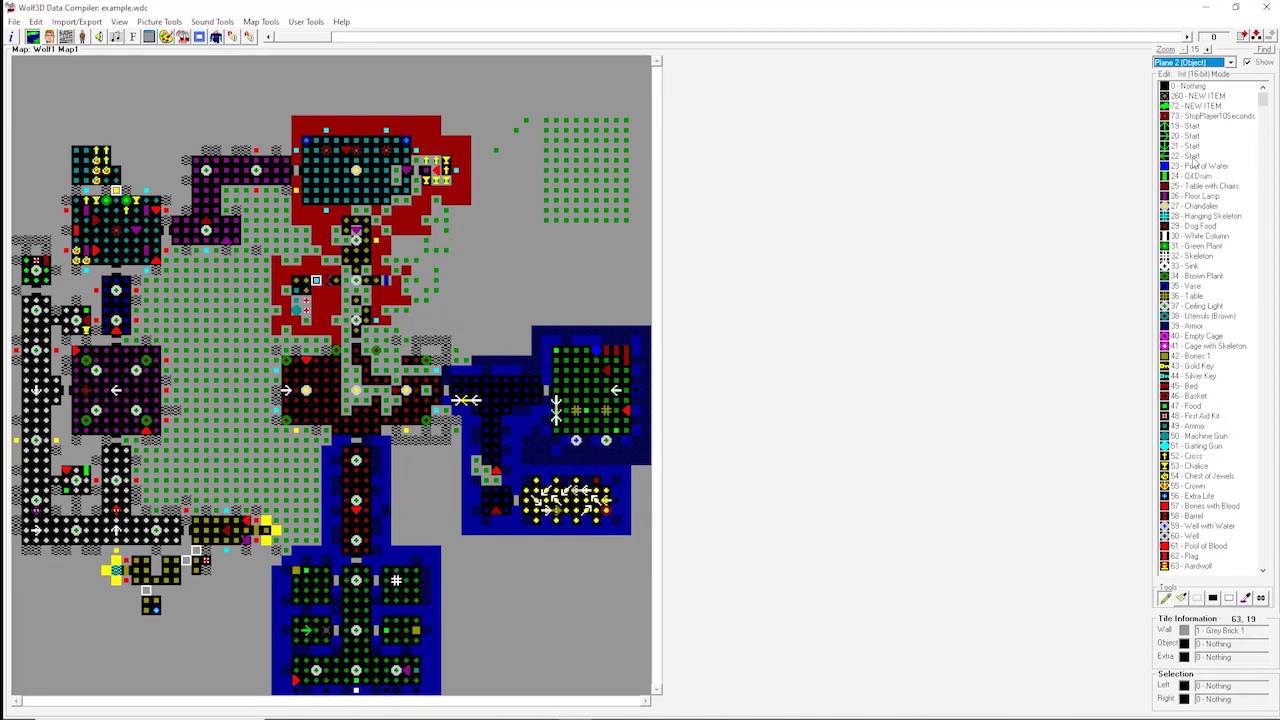
scroll(1199, 210, down, 4)
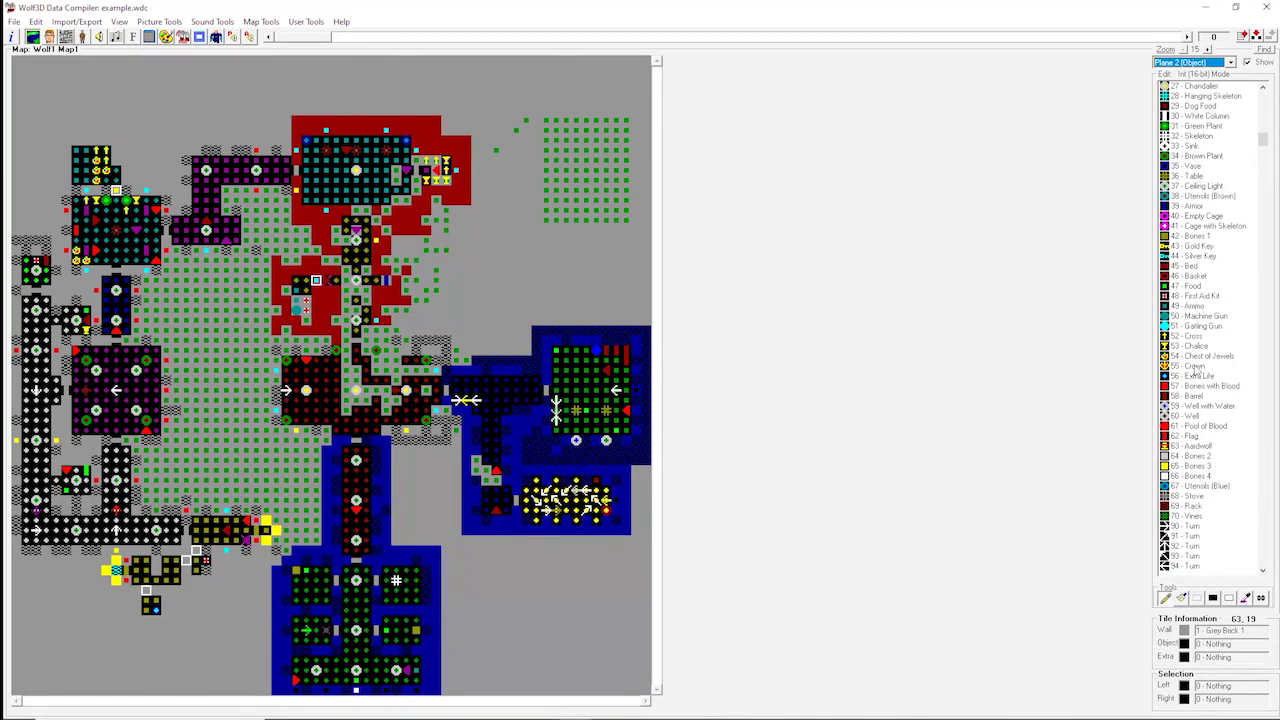
scroll(1203, 430, down, 13)
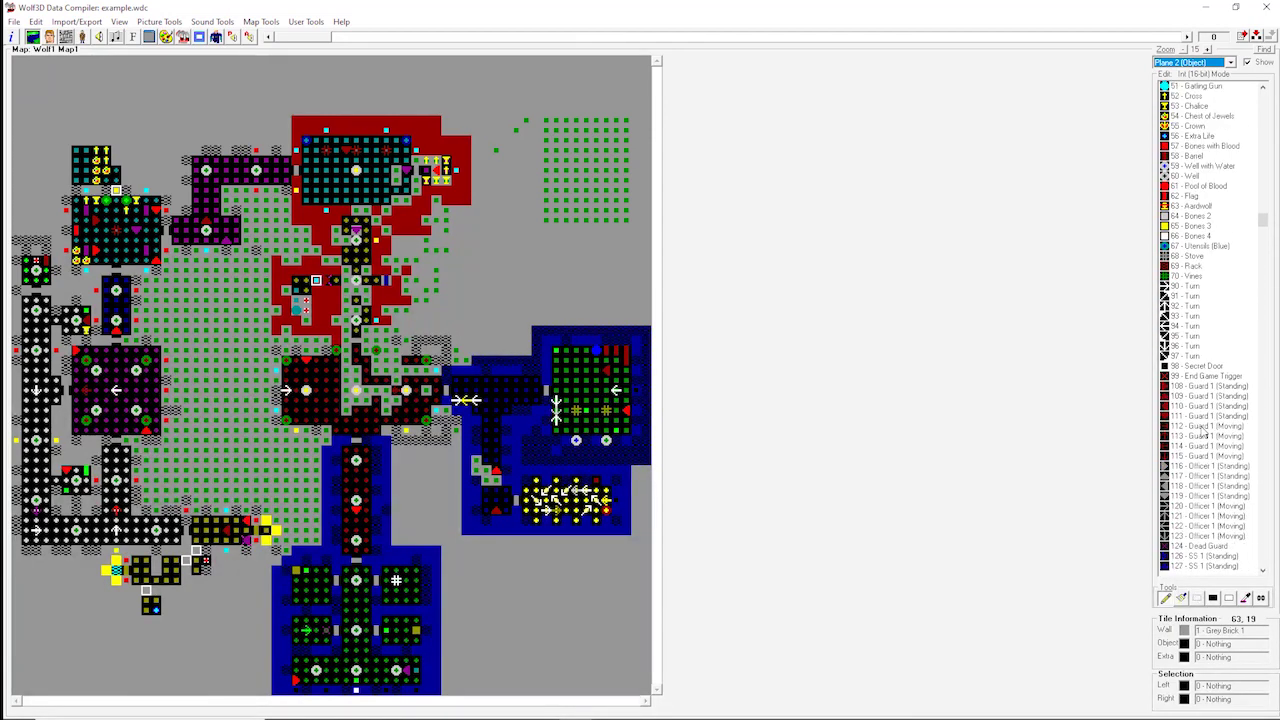
scroll(1205, 434, down, 20)
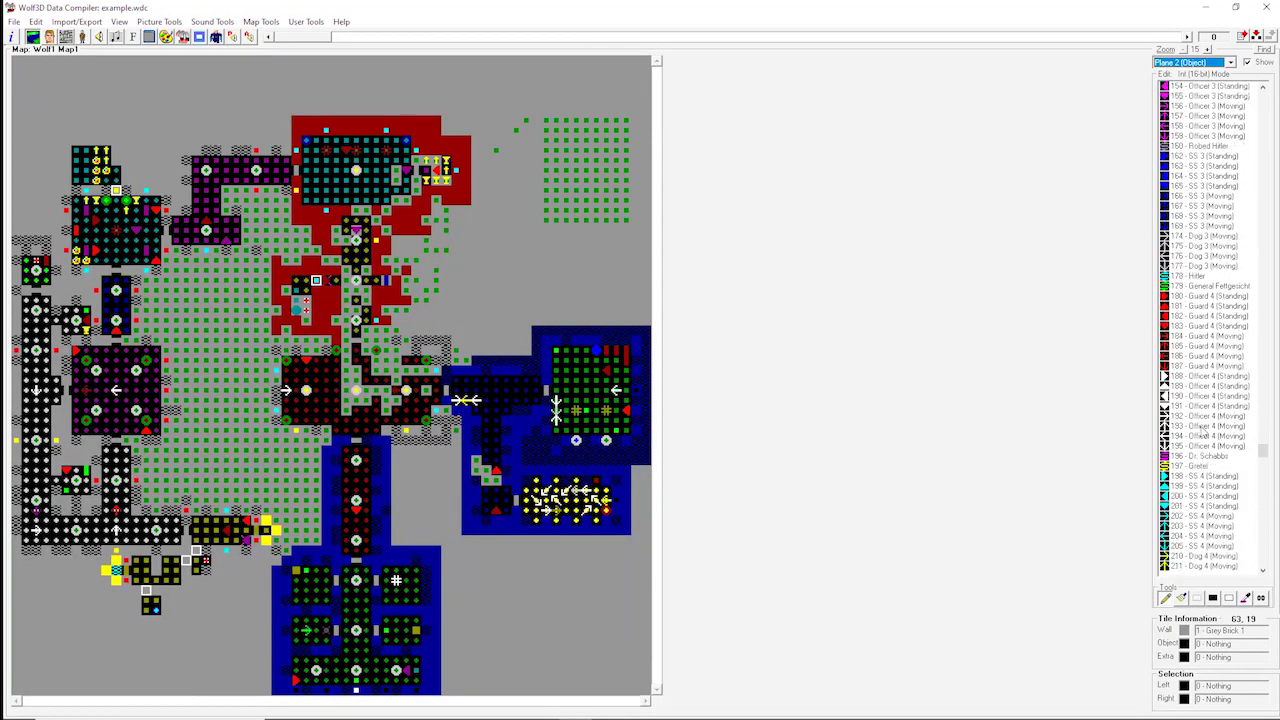
scroll(1205, 434, up, 19)
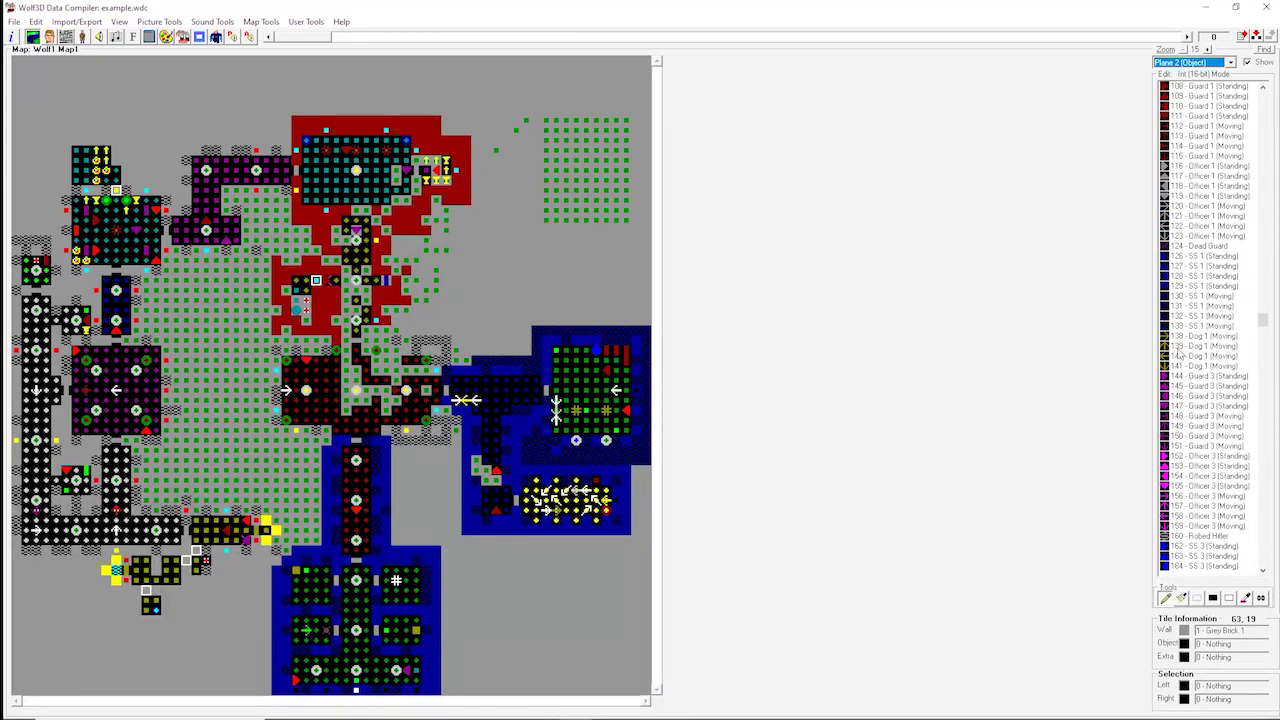
click(1182, 298)
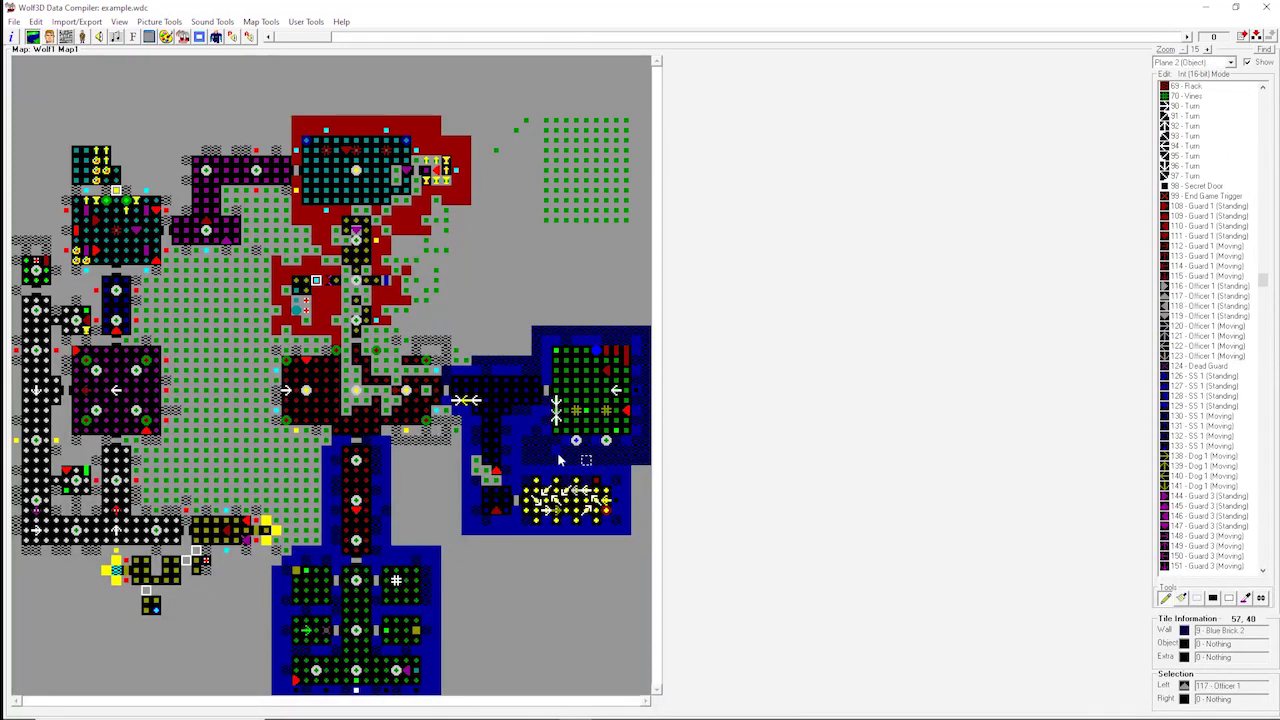
Place Officer 1 guards in the blue room, corridor and green room, dismissing the ReplaceCell error.
click(586, 390)
click(486, 400)
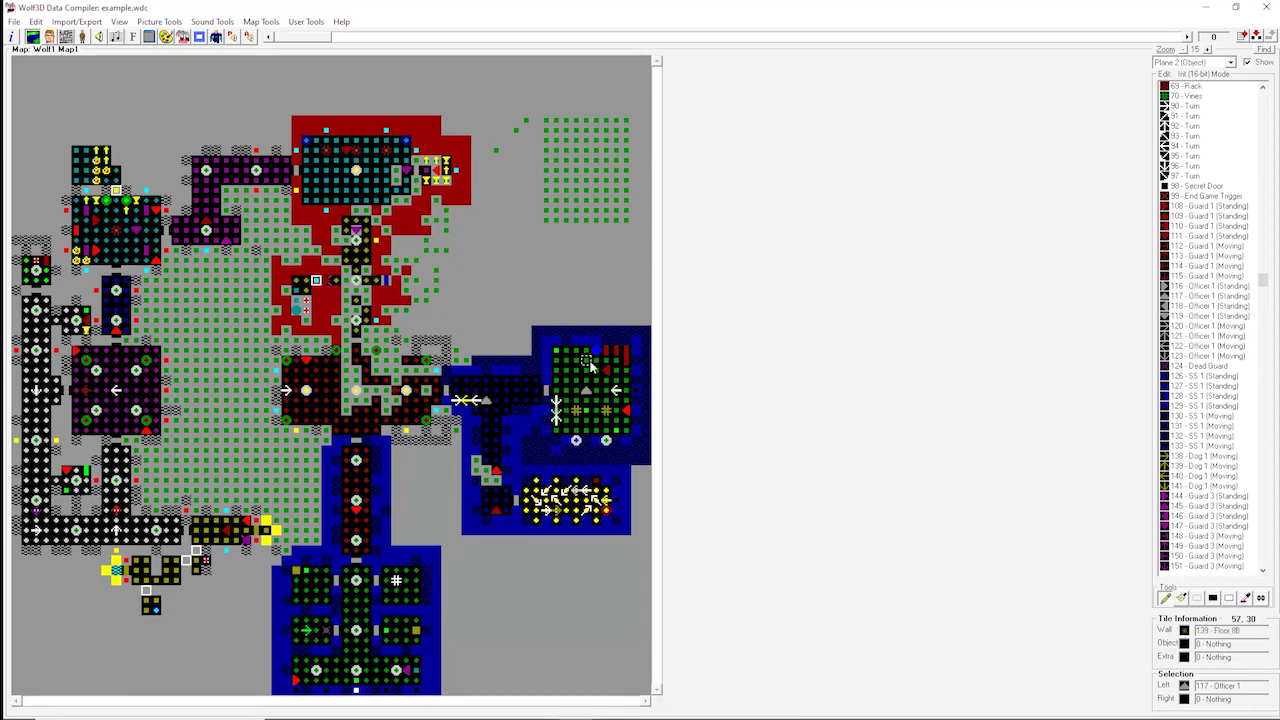
mouse_move(590, 366)
mouse_down()
mouse_move(578, 360)
mouse_move(604, 410)
mouse_move(560, 400)
mouse_move(500, 440)
mouse_move(422, 56)
mouse_up()
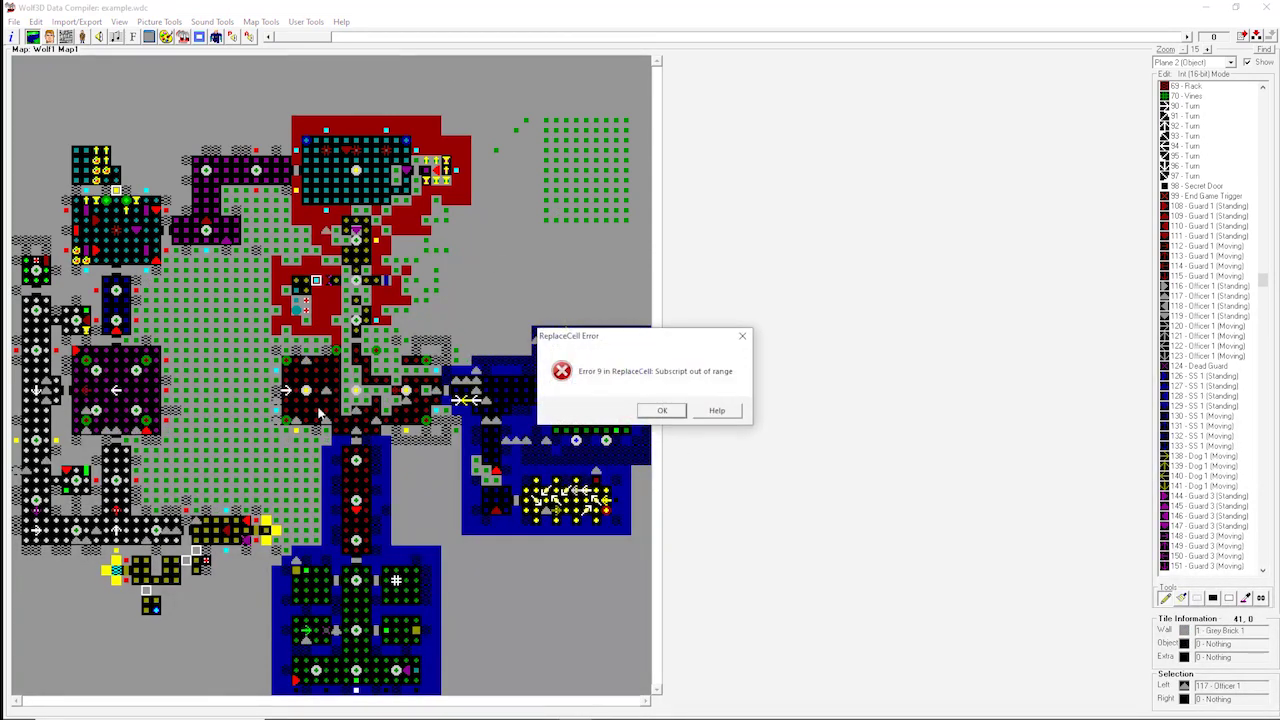
click(661, 411)
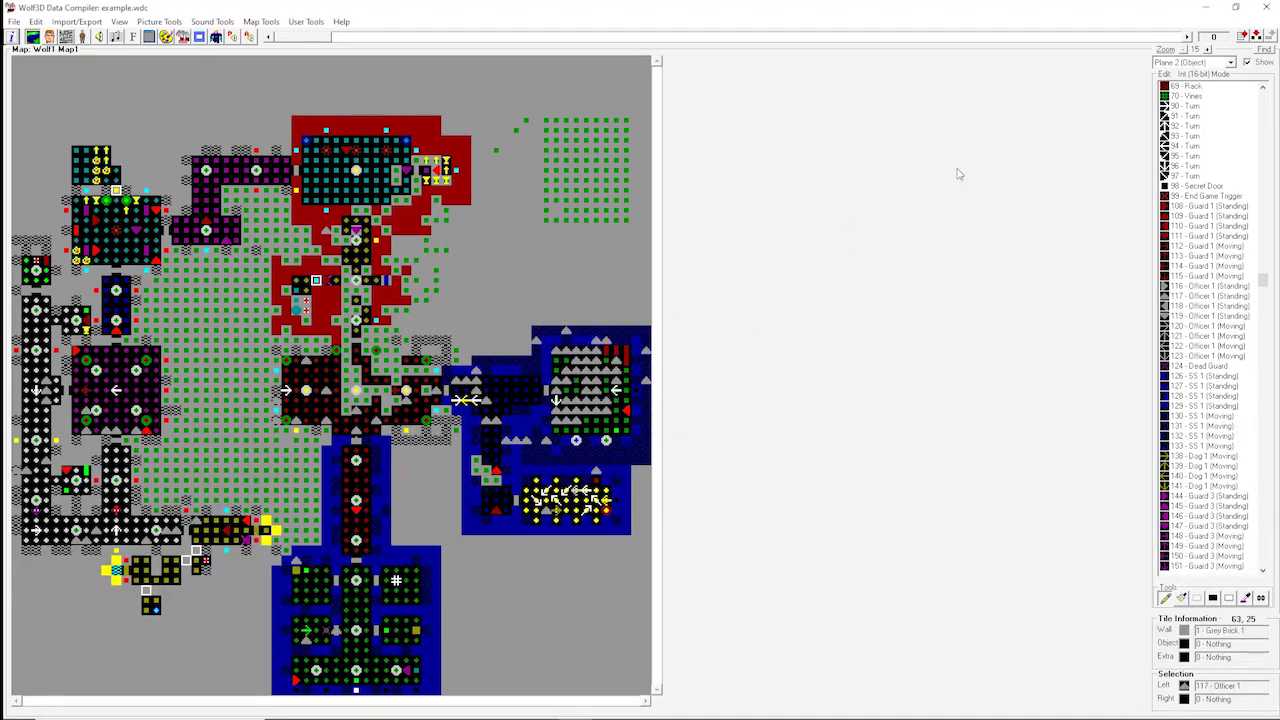
Fill the entire walls plane with 1 - Grey Brick 1 using a solid rectangle.
click(1190, 62)
click(1185, 75)
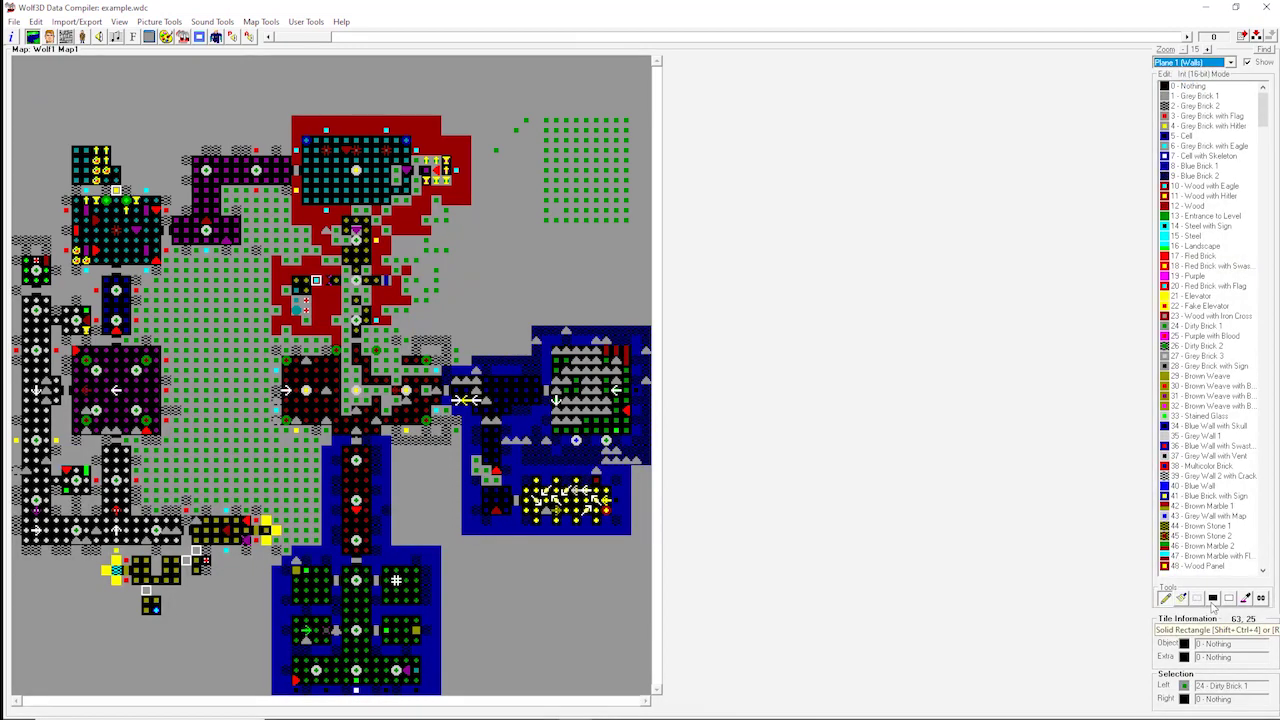
click(1213, 599)
click(1195, 98)
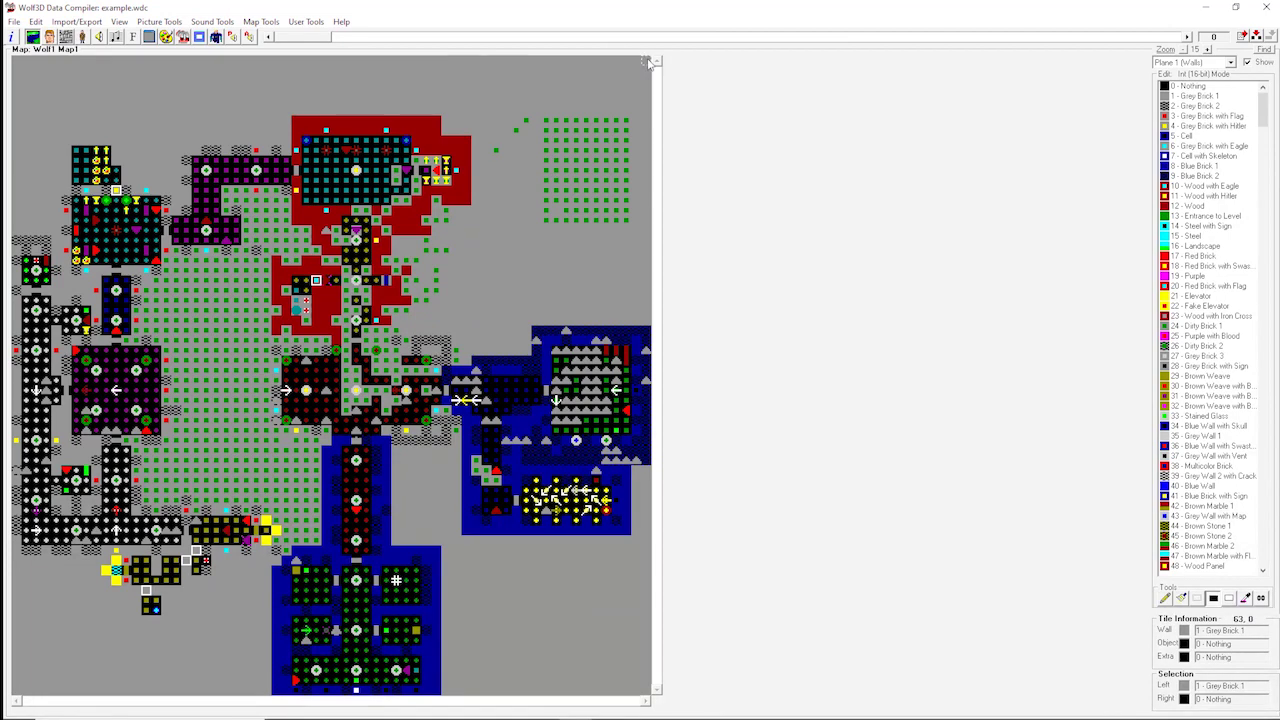
drag(637, 92, 16, 702)
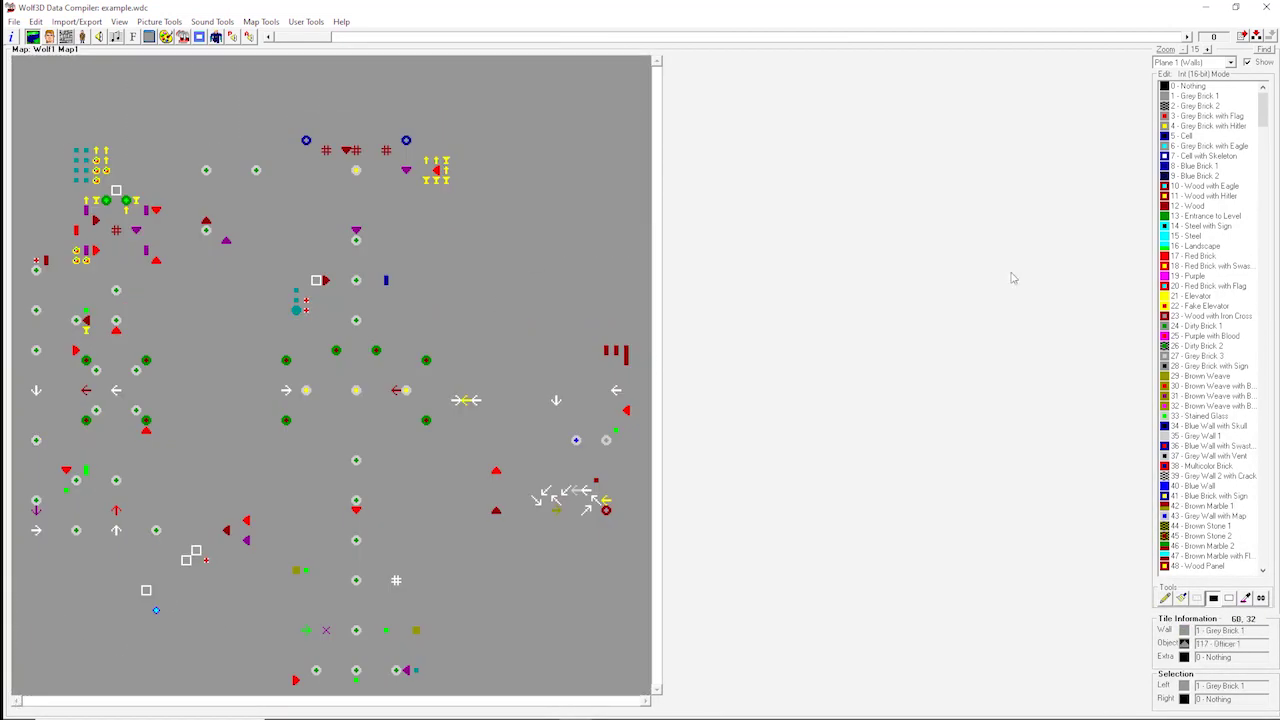
Clear every object on Plane 2 with a solid rectangle of 0 - Nothing.
click(1195, 62)
click(1198, 84)
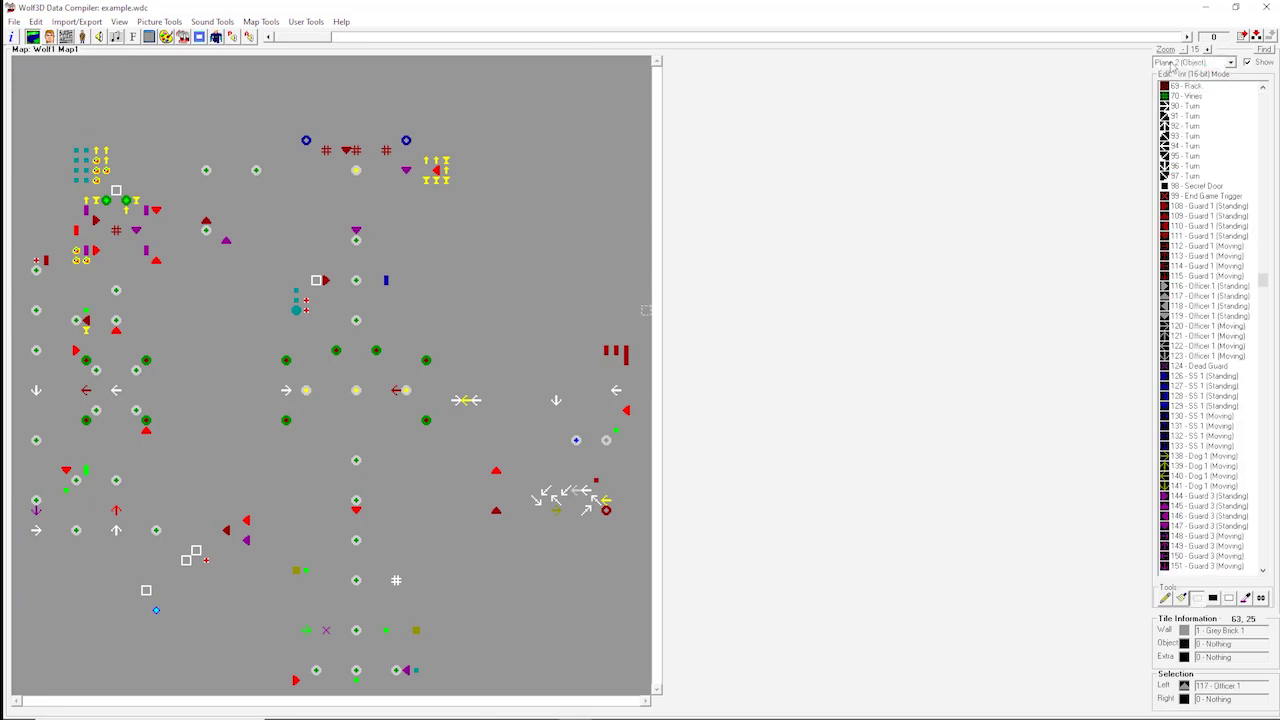
scroll(1202, 88, up, 20)
click(1202, 88)
click(1214, 598)
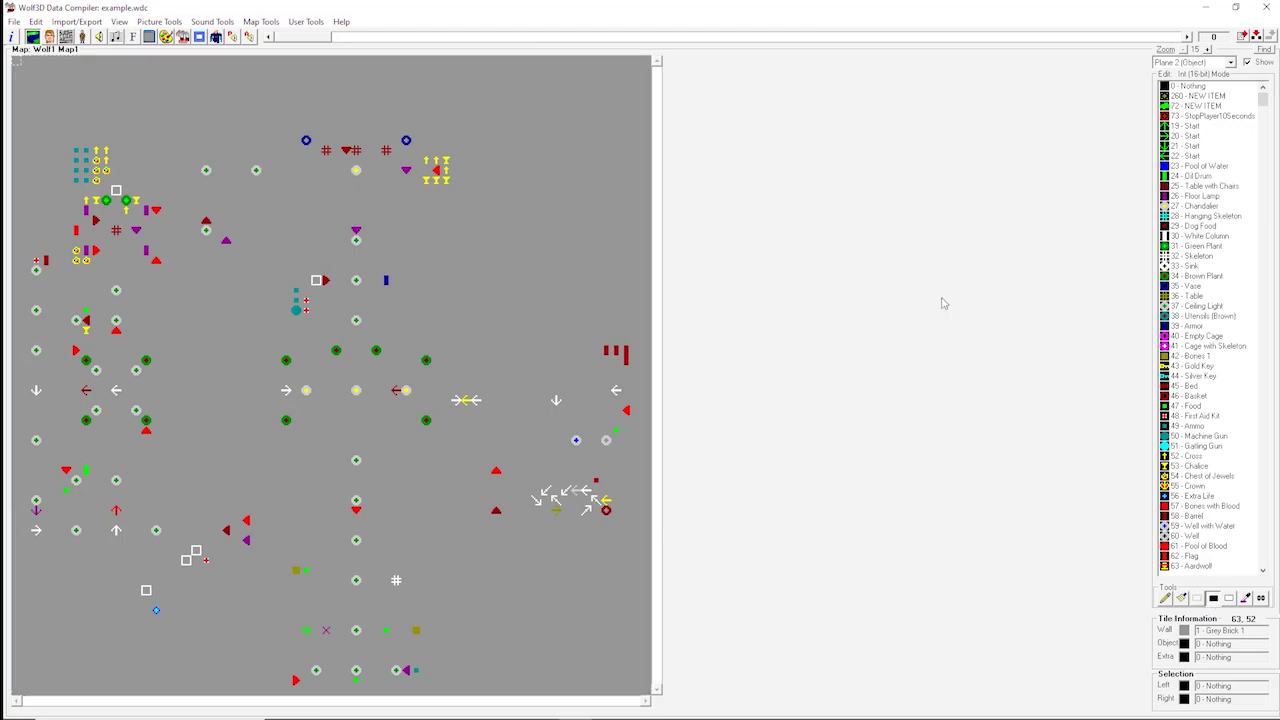
drag(650, 57, 15, 690)
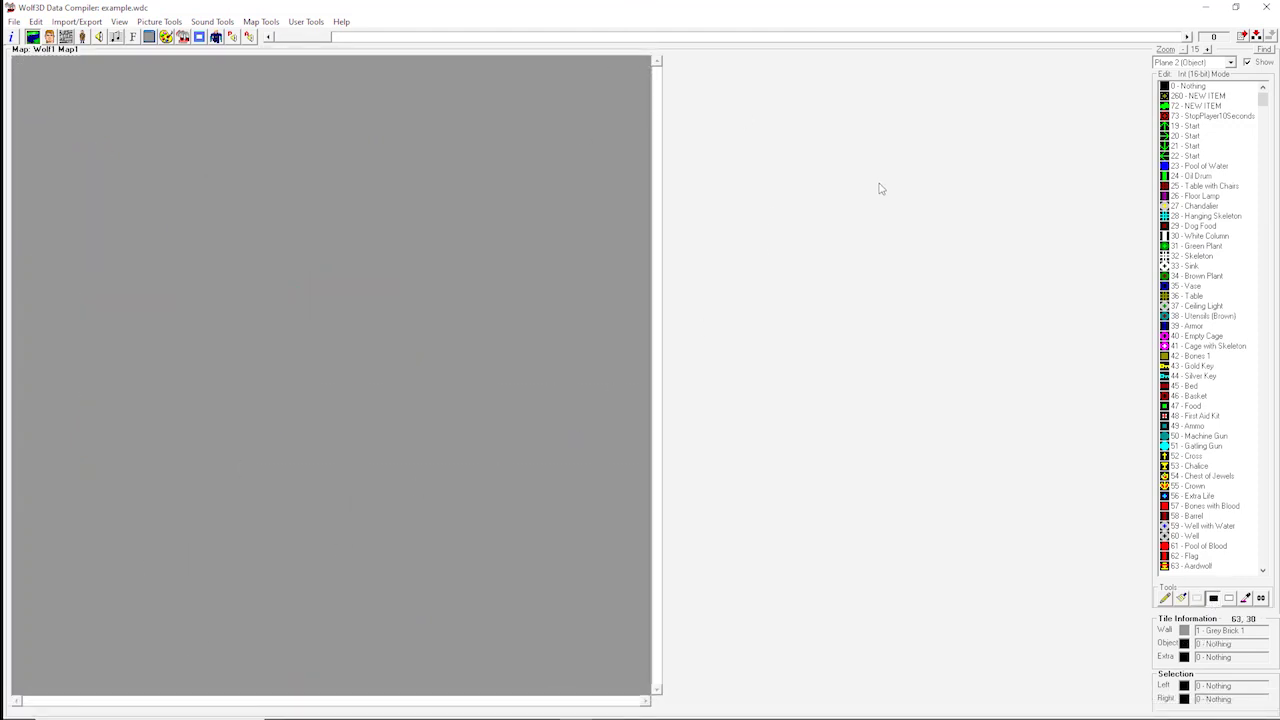
scroll(1162, 68, up, 1)
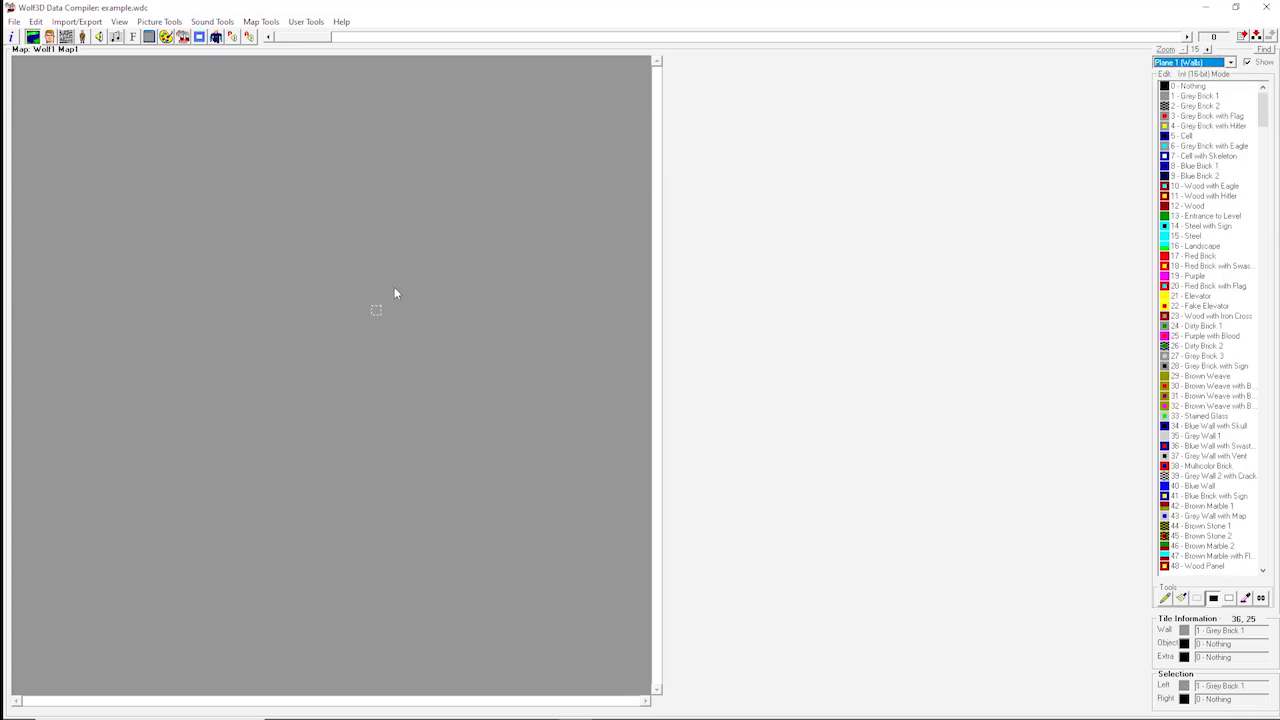
Pencil-paint a 0 - Nothing floor room into the walls at the map's top-left.
click(1192, 87)
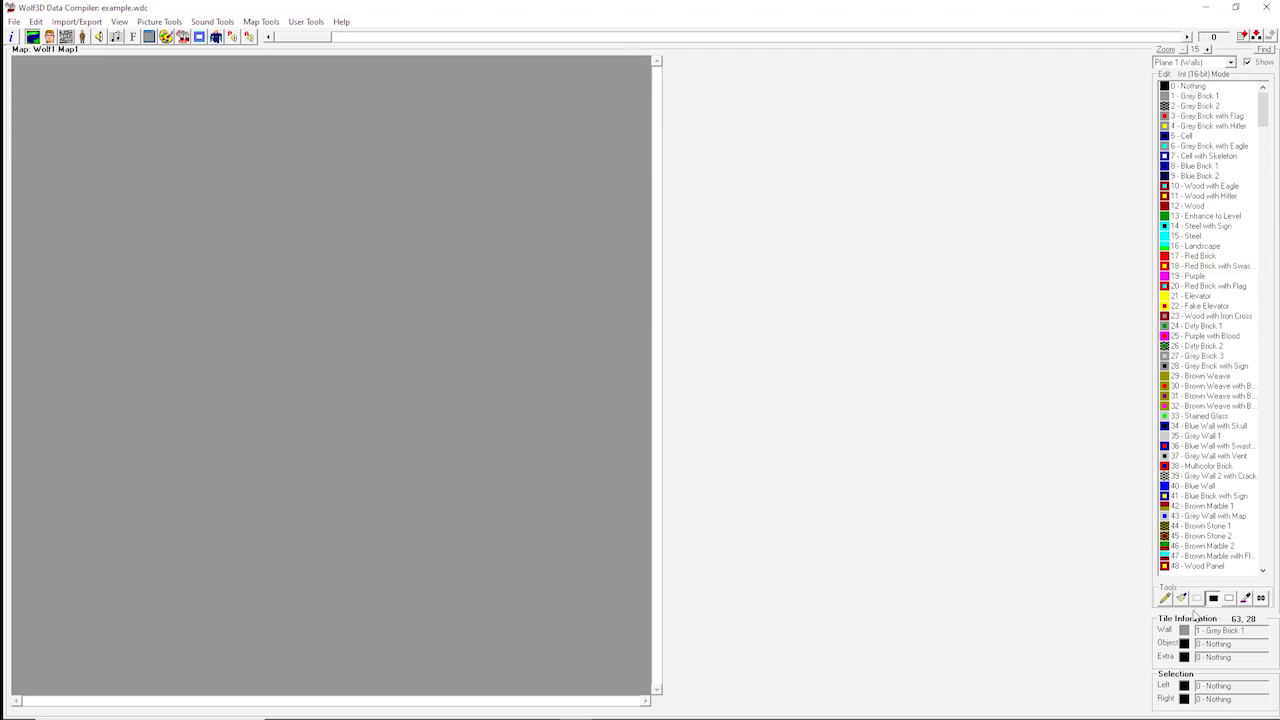
click(1165, 598)
mouse_move(46, 80)
mouse_down()
mouse_move(159, 79)
mouse_move(152, 134)
mouse_move(49, 122)
mouse_move(38, 82)
mouse_move(43, 147)
mouse_move(93, 172)
mouse_move(87, 137)
mouse_move(83, 164)
mouse_move(67, 134)
mouse_move(52, 137)
mouse_move(67, 152)
mouse_move(70, 125)
mouse_move(50, 103)
mouse_move(60, 88)
mouse_move(141, 92)
mouse_move(142, 117)
mouse_move(65, 120)
mouse_move(69, 99)
mouse_move(138, 99)
mouse_move(65, 109)
mouse_up()
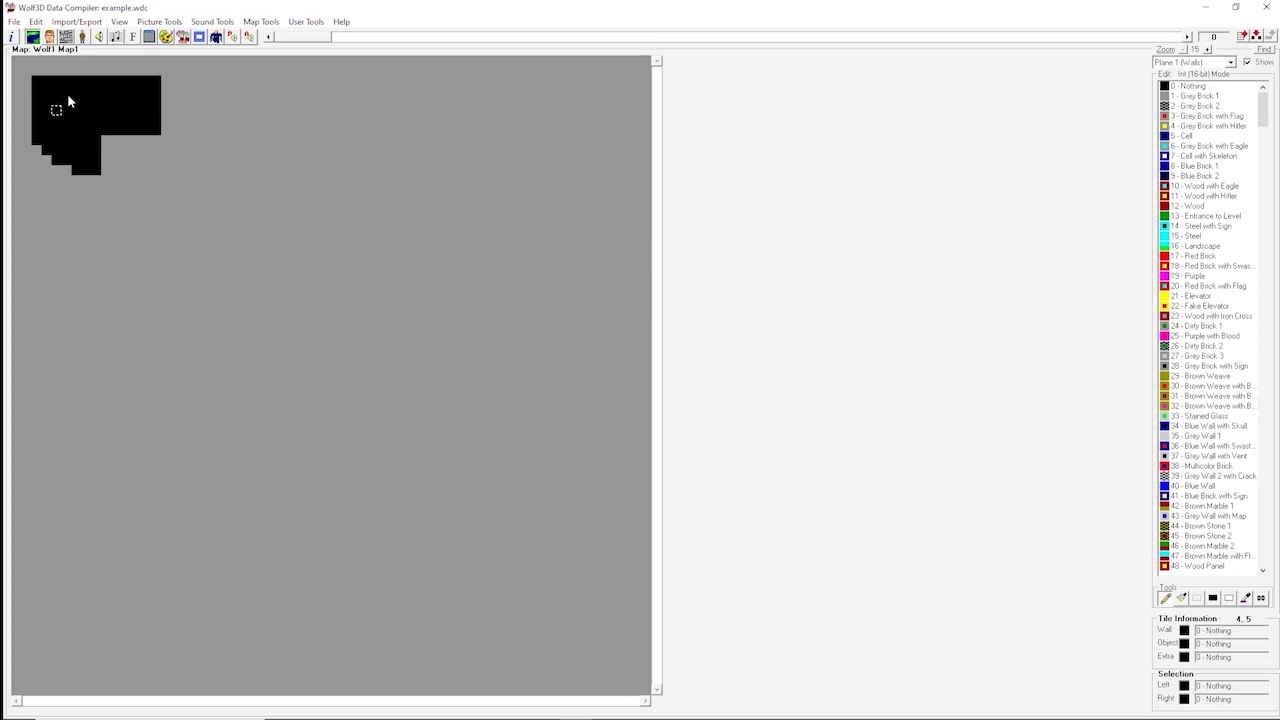
On Plane 2 (Object), place 19 - Start at tile 7,10 in the room's lower notch.
click(1178, 63)
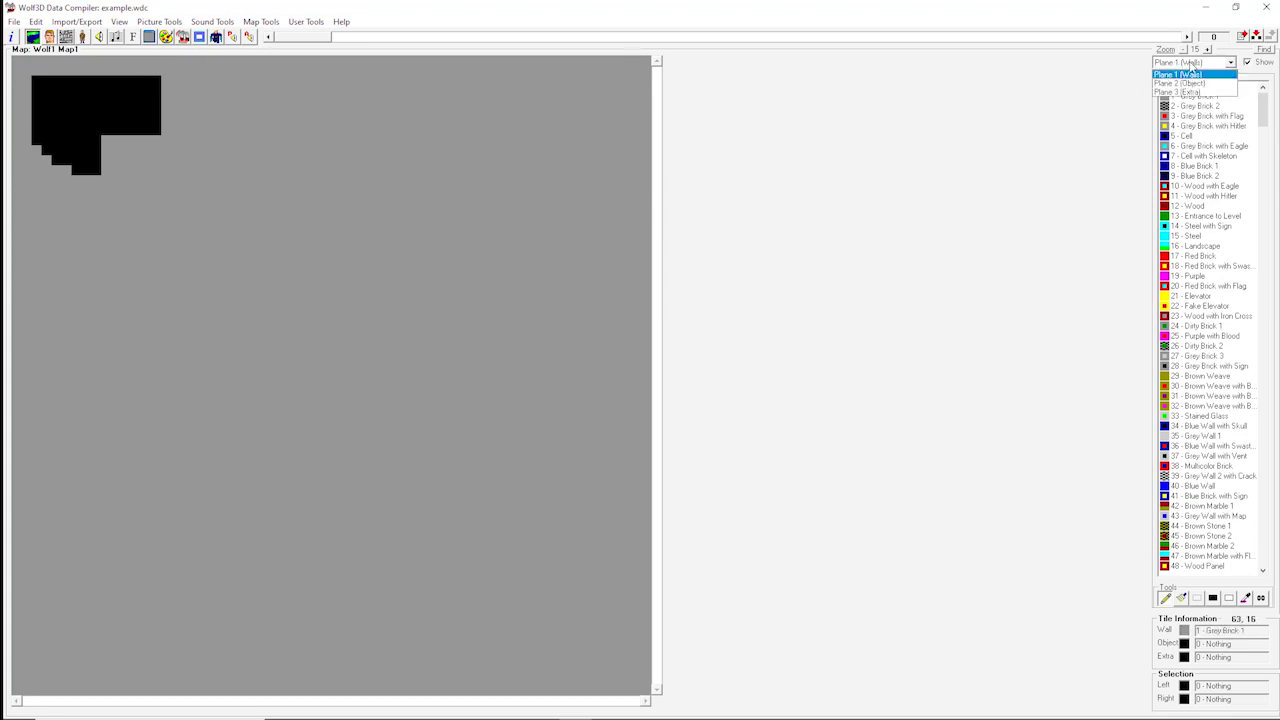
click(1187, 83)
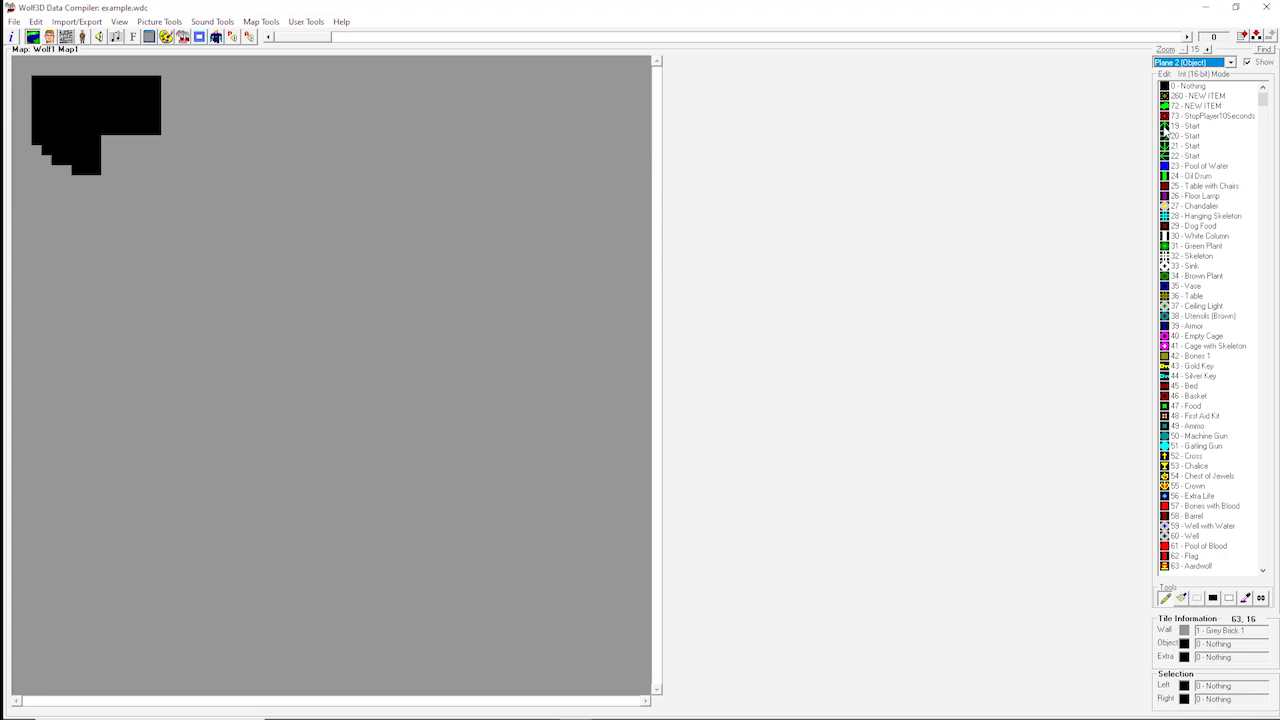
click(1165, 127)
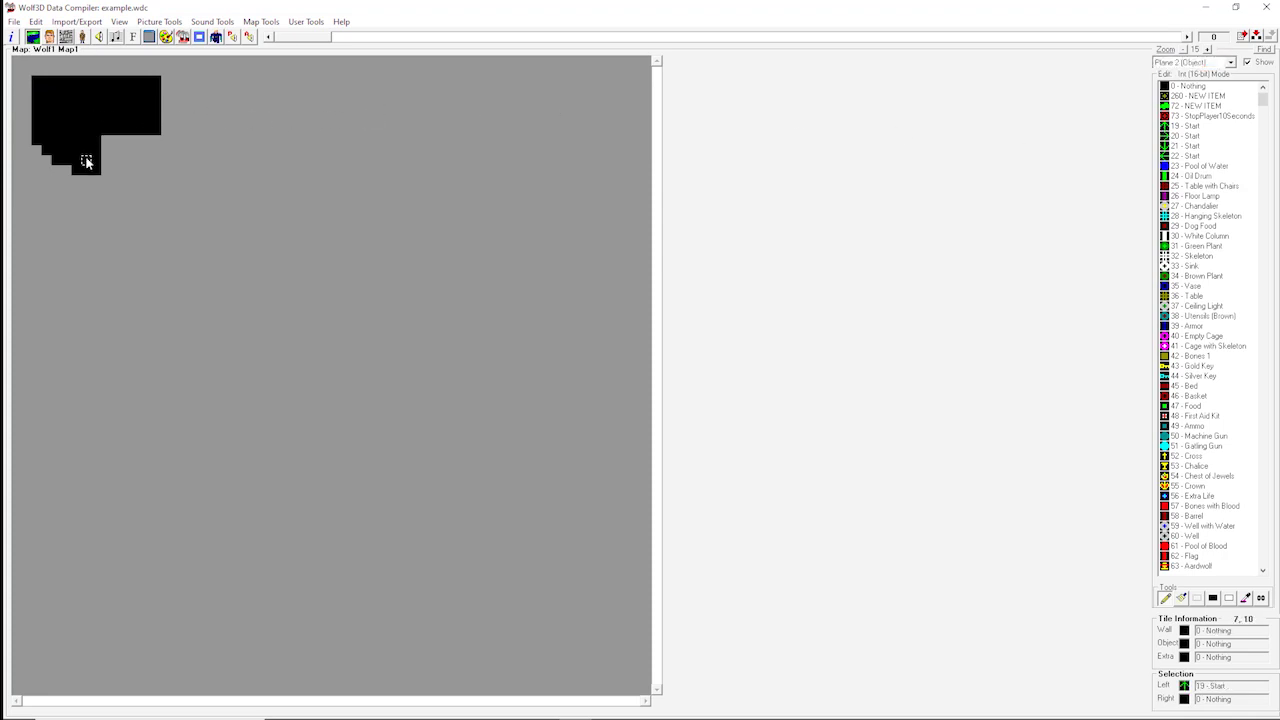
click(86, 160)
Scroll the object list and pick 108 - Guard 1 (Standing) as the object to place.
scroll(1215, 226, down, 9)
scroll(1215, 226, down, 5)
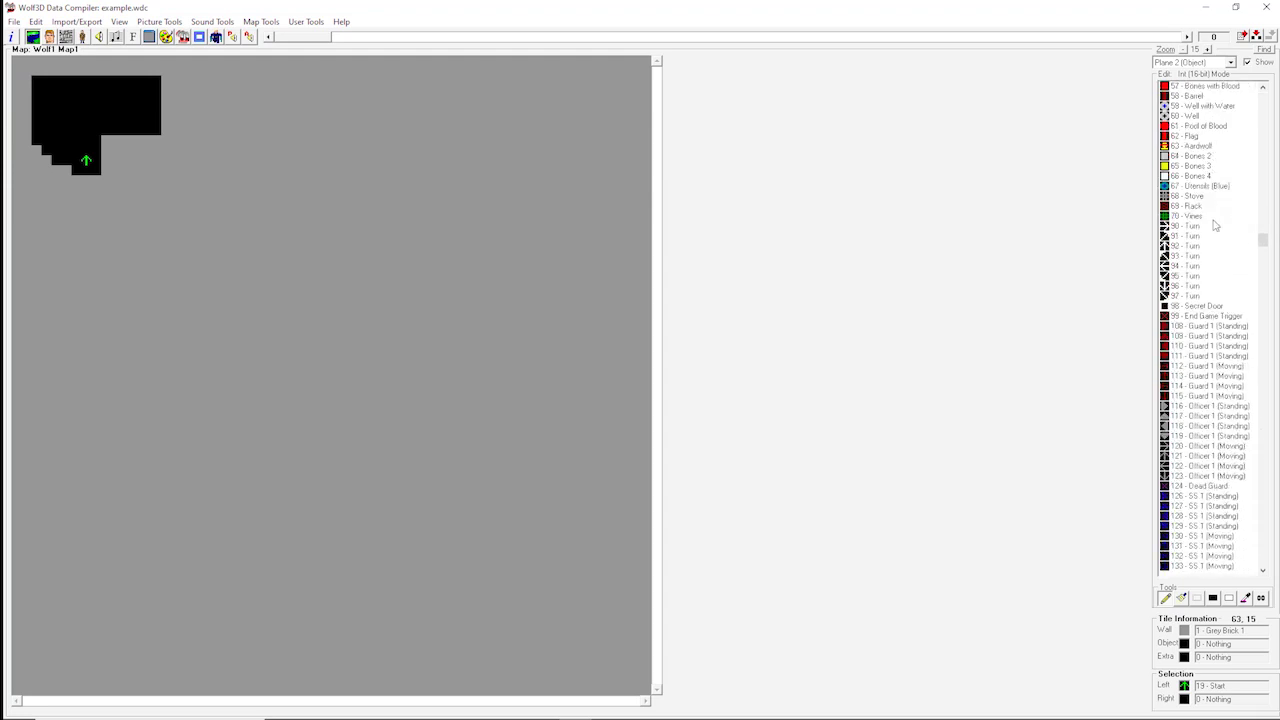
scroll(1215, 226, down, 5)
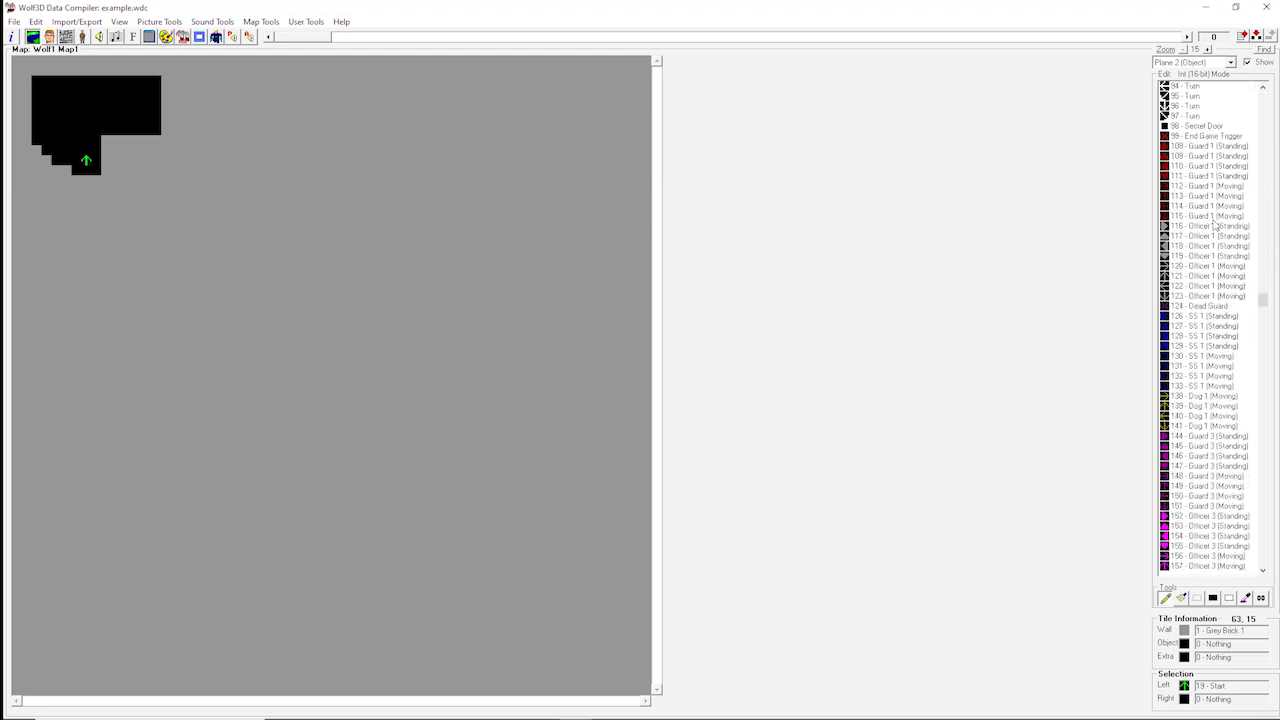
scroll(1214, 226, down, 1)
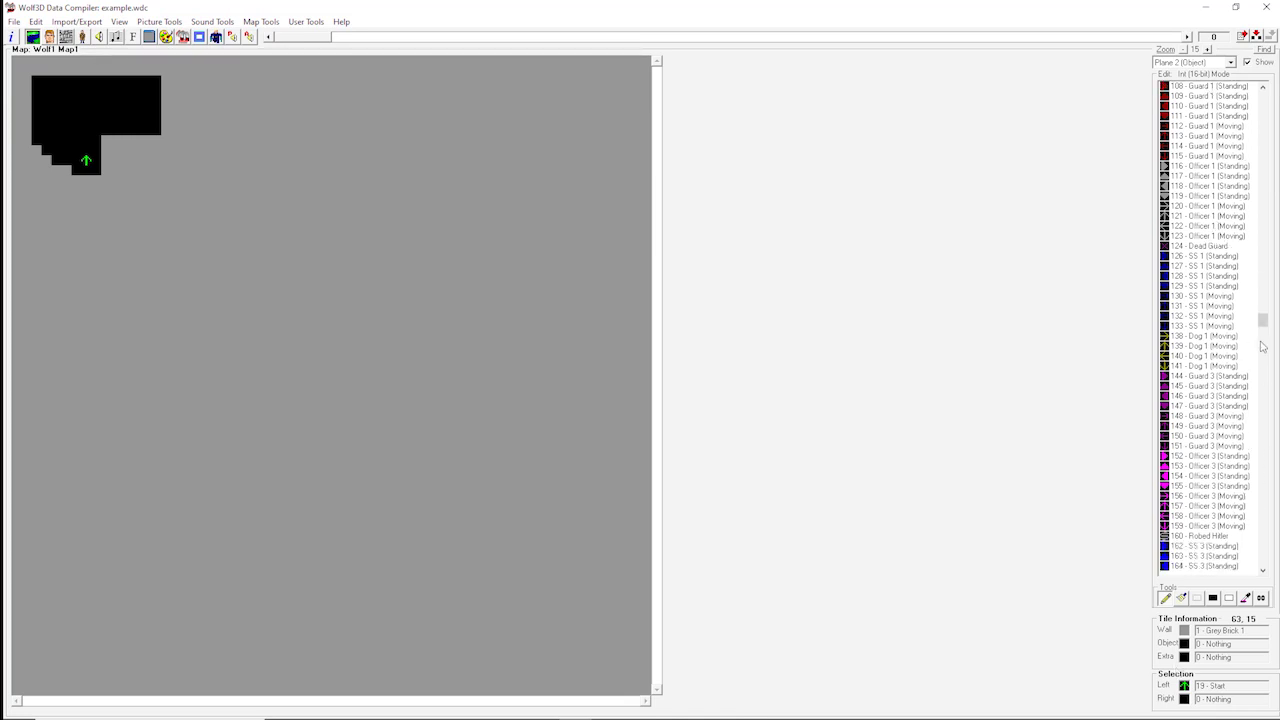
mouse_move(1263, 324)
mouse_down()
mouse_move(1249, 500)
mouse_move(1251, 291)
mouse_move(1251, 325)
mouse_up()
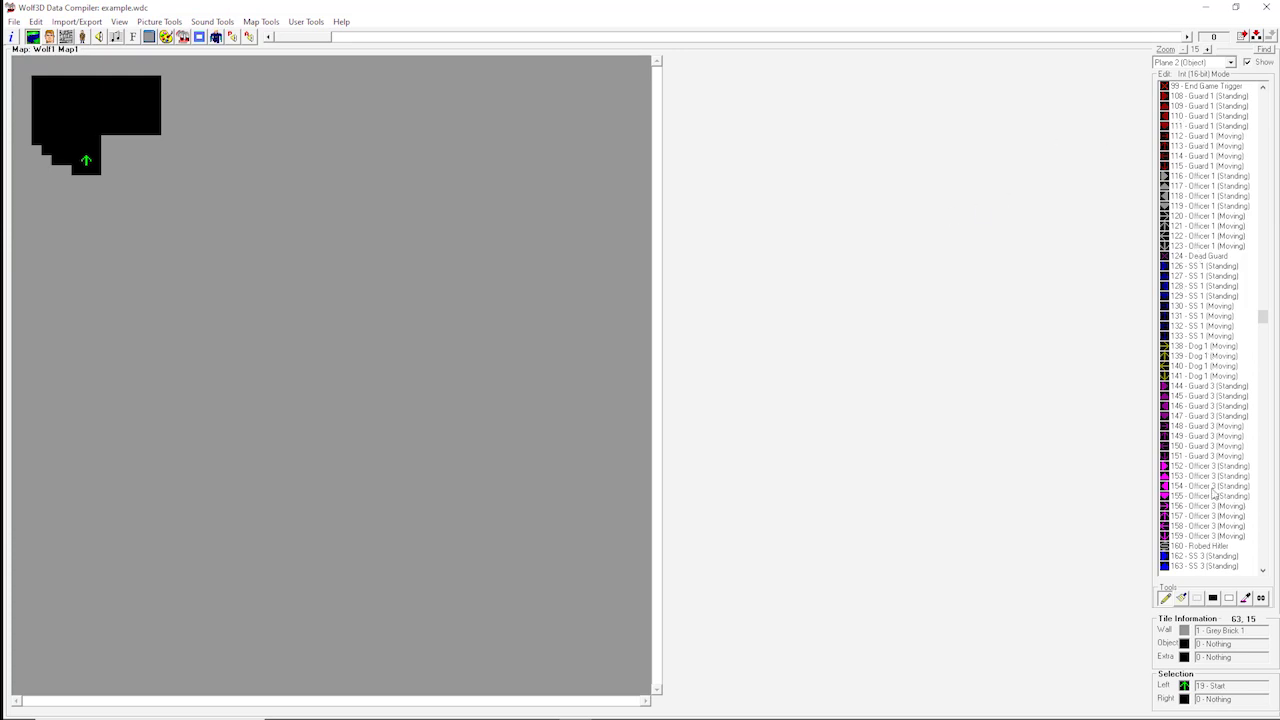
scroll(1213, 490, down, 6)
scroll(1212, 470, down, 4)
scroll(1195, 425, up, 10)
scroll(1187, 405, up, 2)
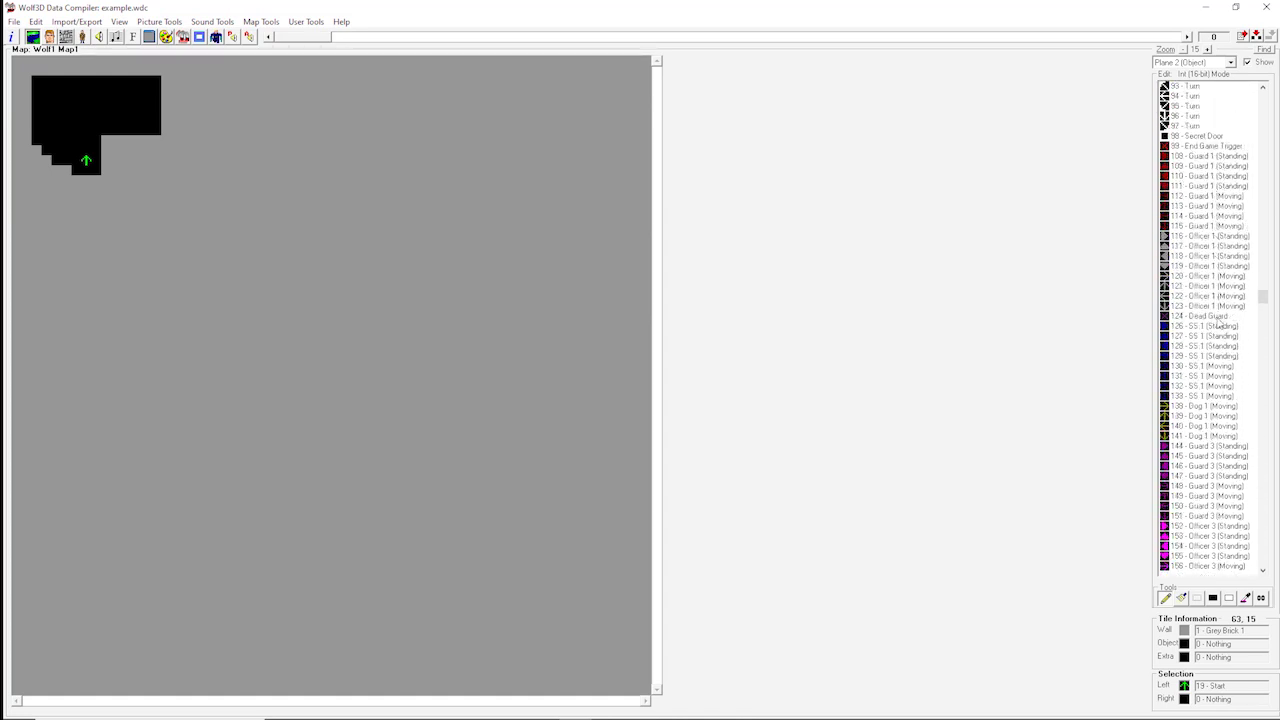
scroll(1218, 330, down, 10)
scroll(1226, 380, up, 7)
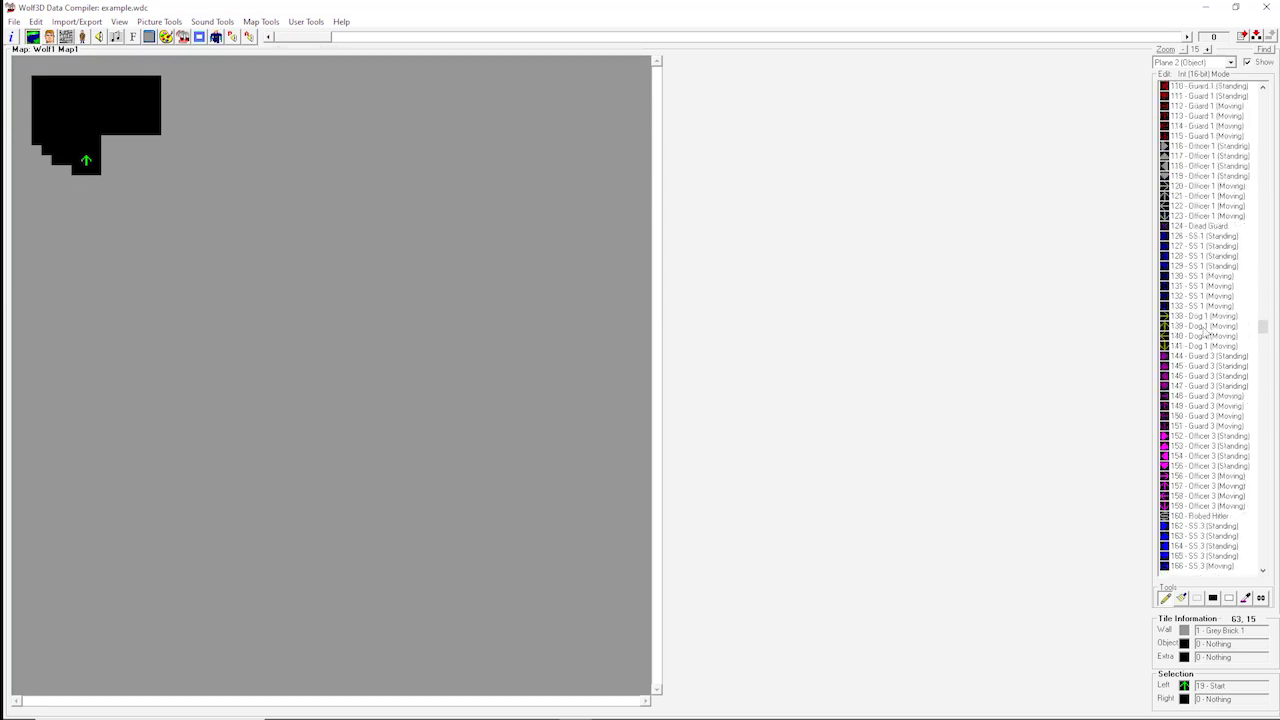
scroll(1211, 181, up, 4)
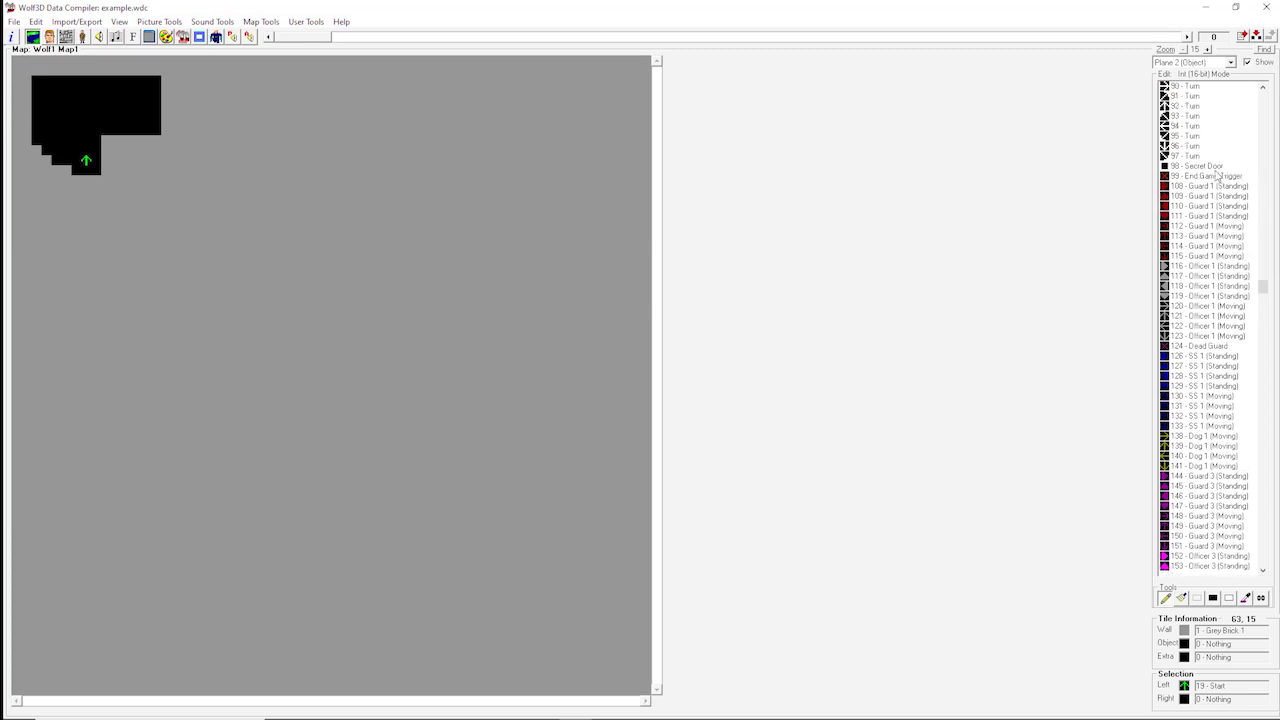
click(1203, 187)
scroll(1200, 197, down, 18)
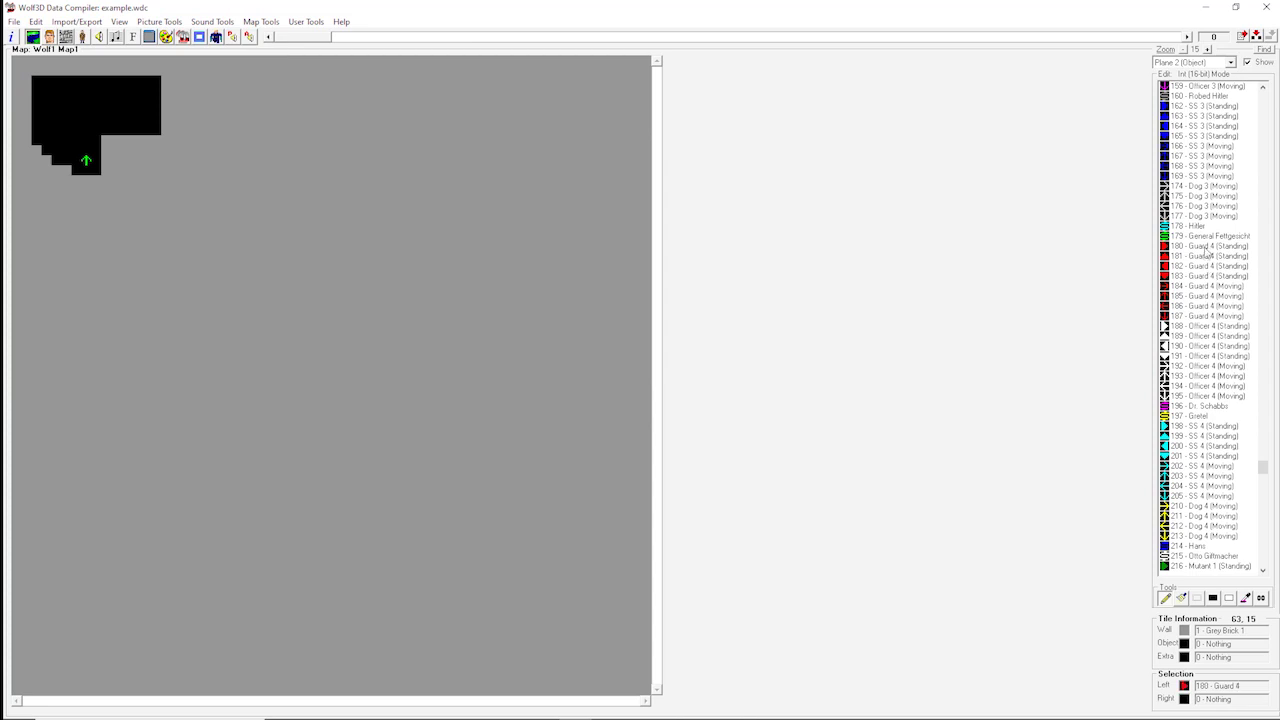
scroll(1207, 252, up, 10)
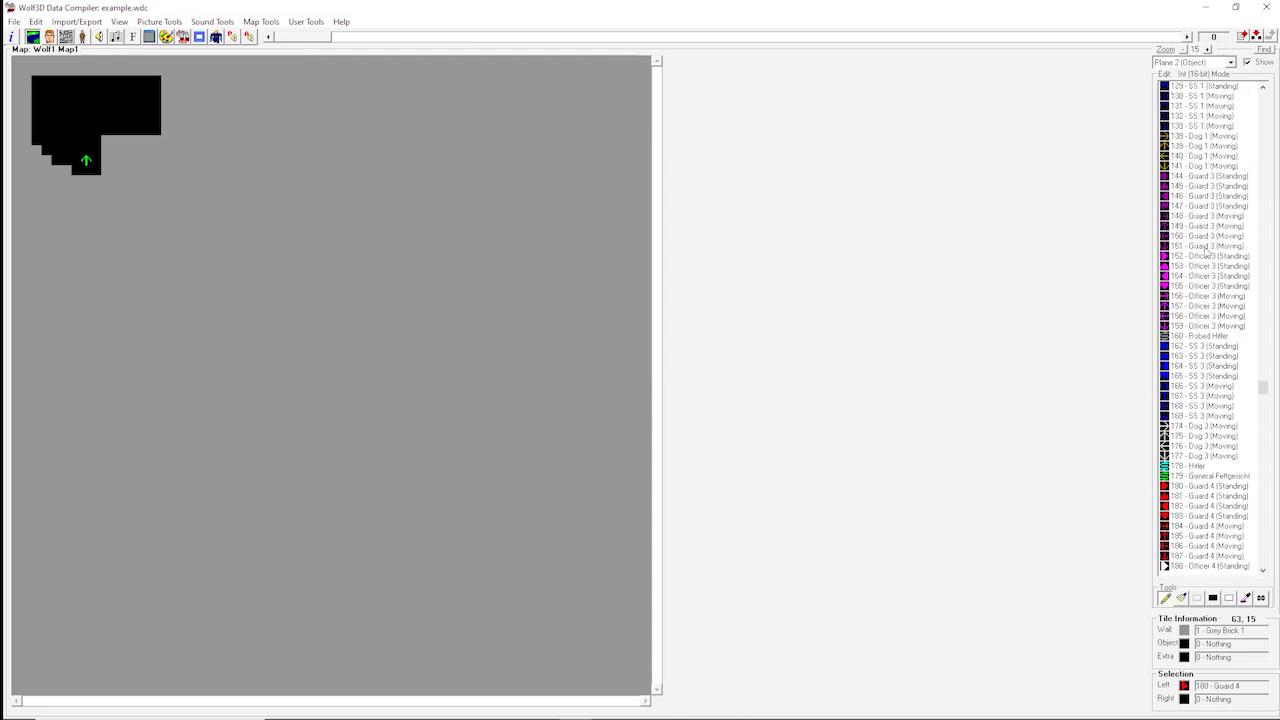
Place a 108 - Guard 1 in the upper-right area of the large black room.
scroll(1207, 252, up, 10)
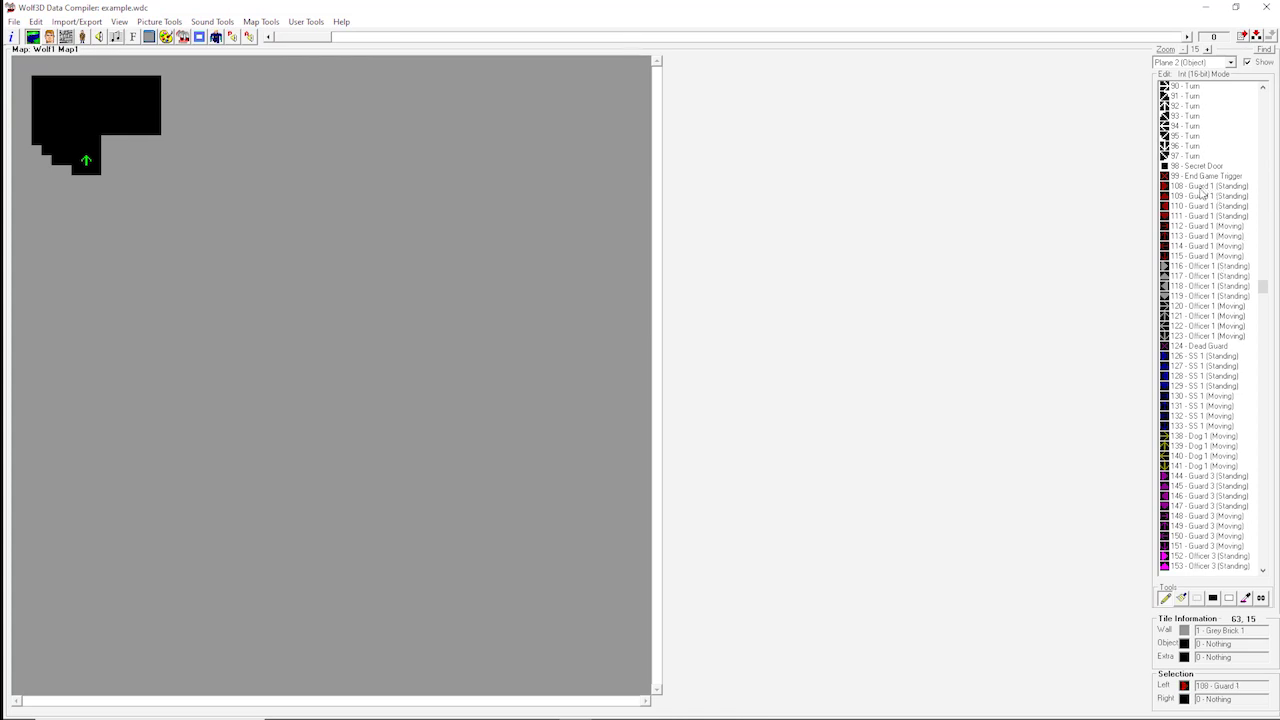
click(137, 104)
On Plane 1 (Walls), clear a 3x3 floor square right of the big room with Solid Rectangle and 0 - Nothing.
drag(1263, 288, 1263, 94)
click(1209, 63)
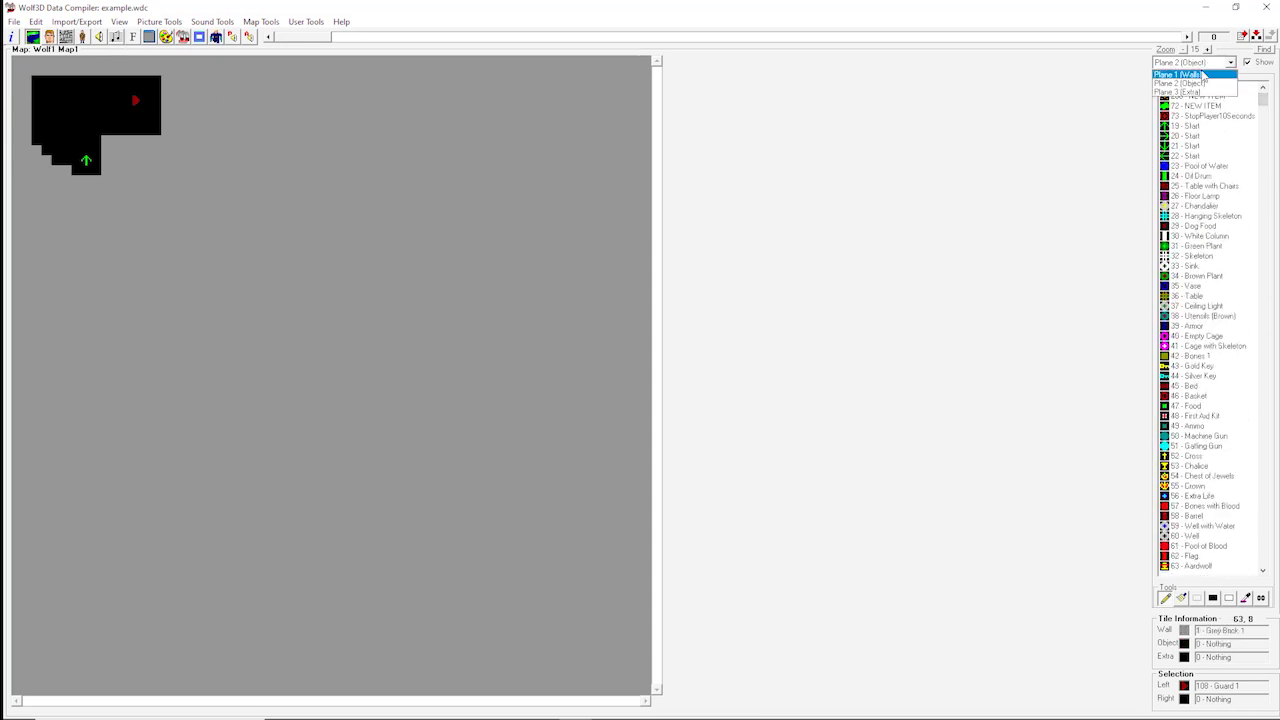
click(1204, 75)
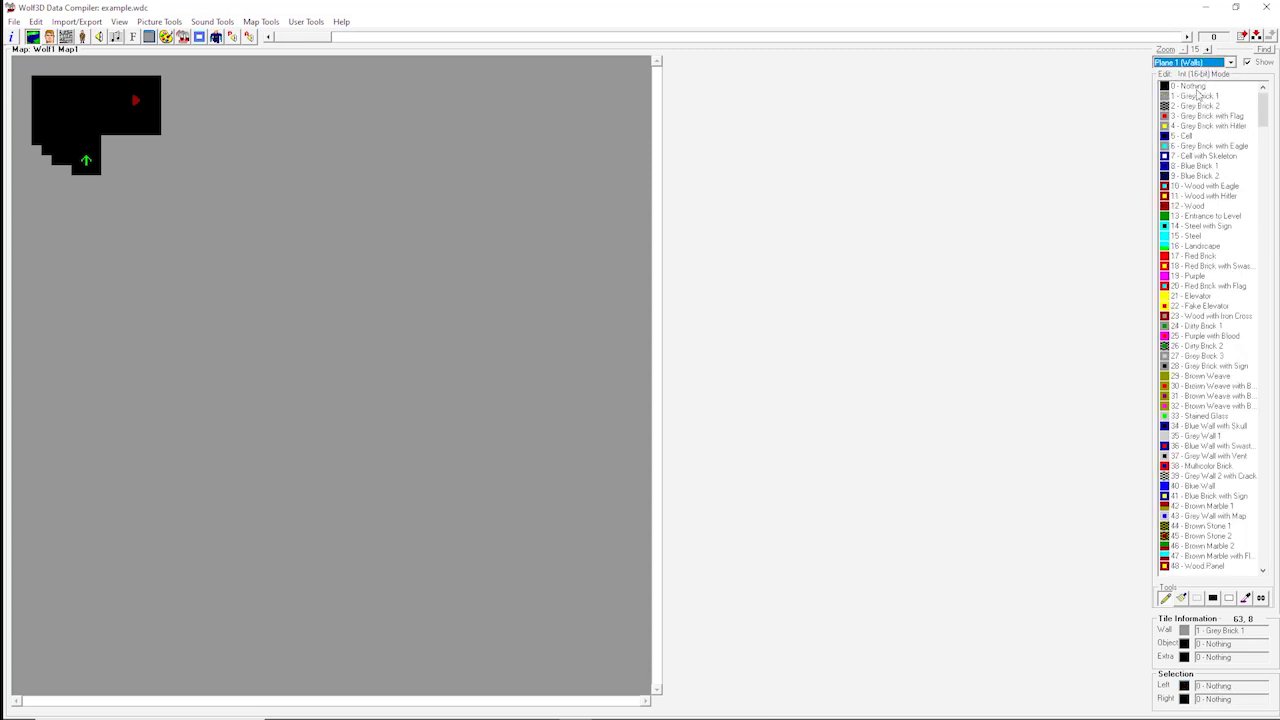
click(1194, 89)
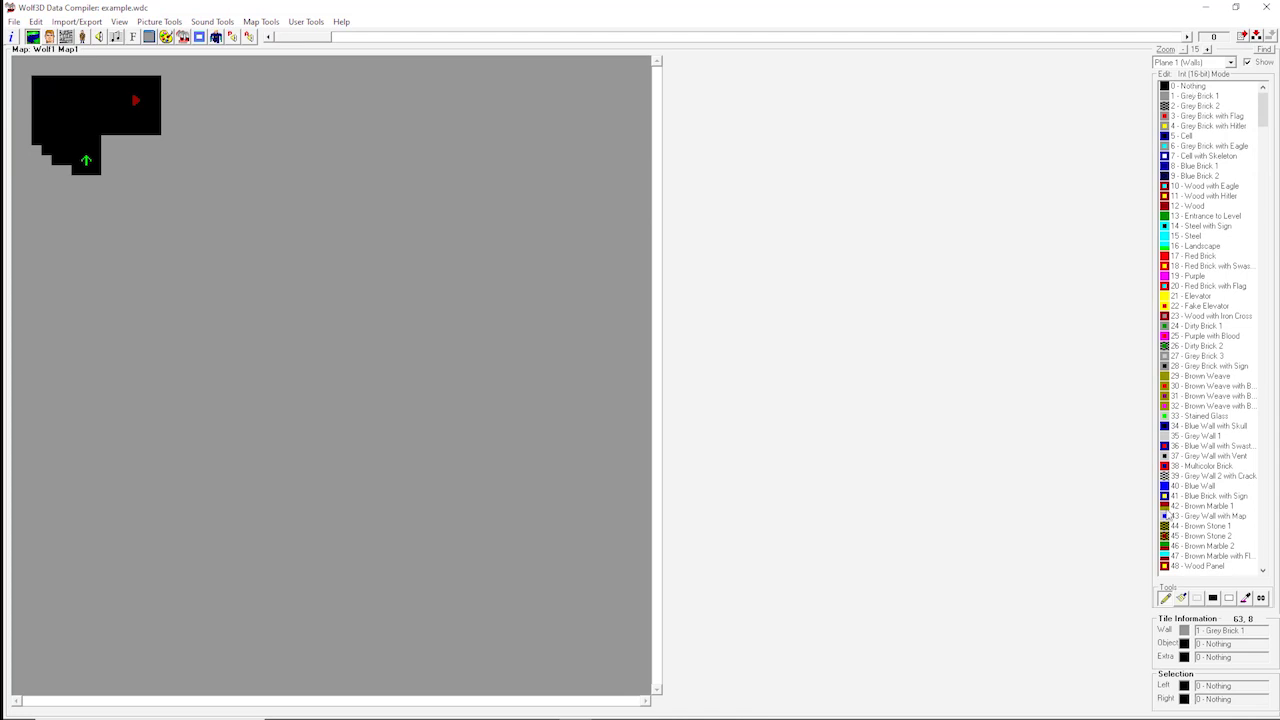
click(1212, 600)
drag(178, 130, 201, 113)
click(196, 107)
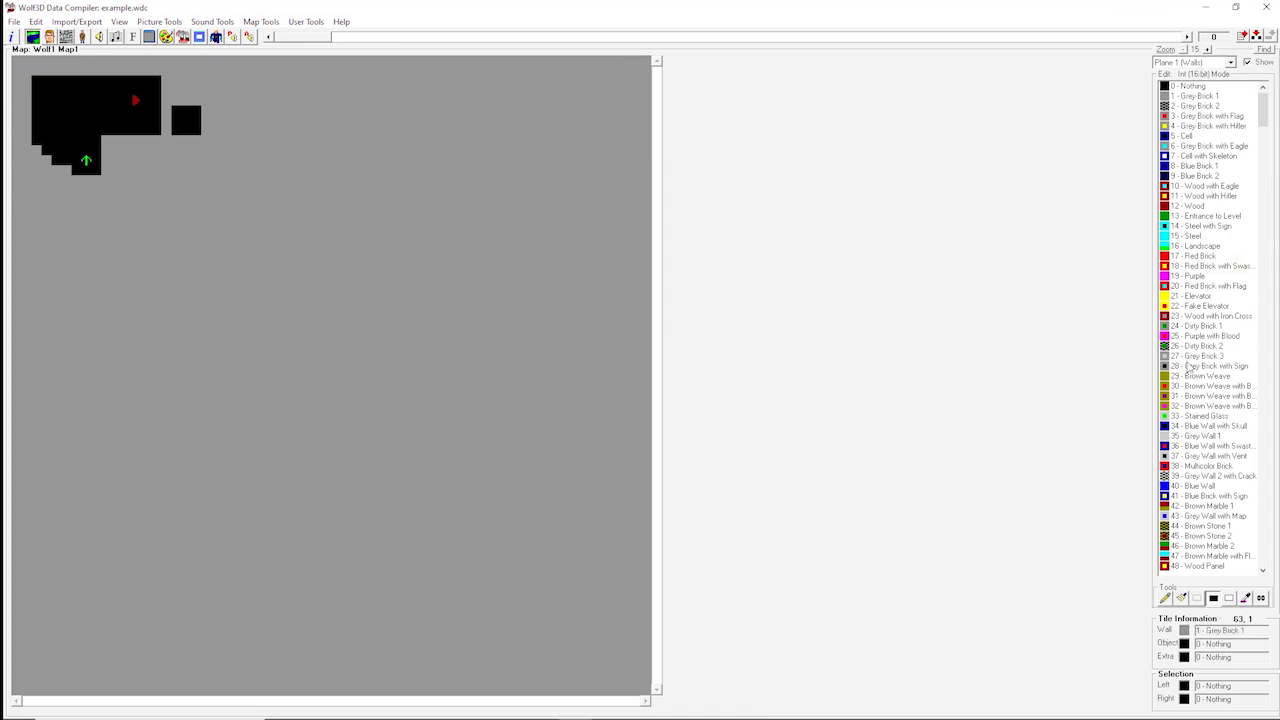
Put a 100 - Elevator Door (E/W) tile in the gap between the big room and the small square.
scroll(1205, 371, down, 10)
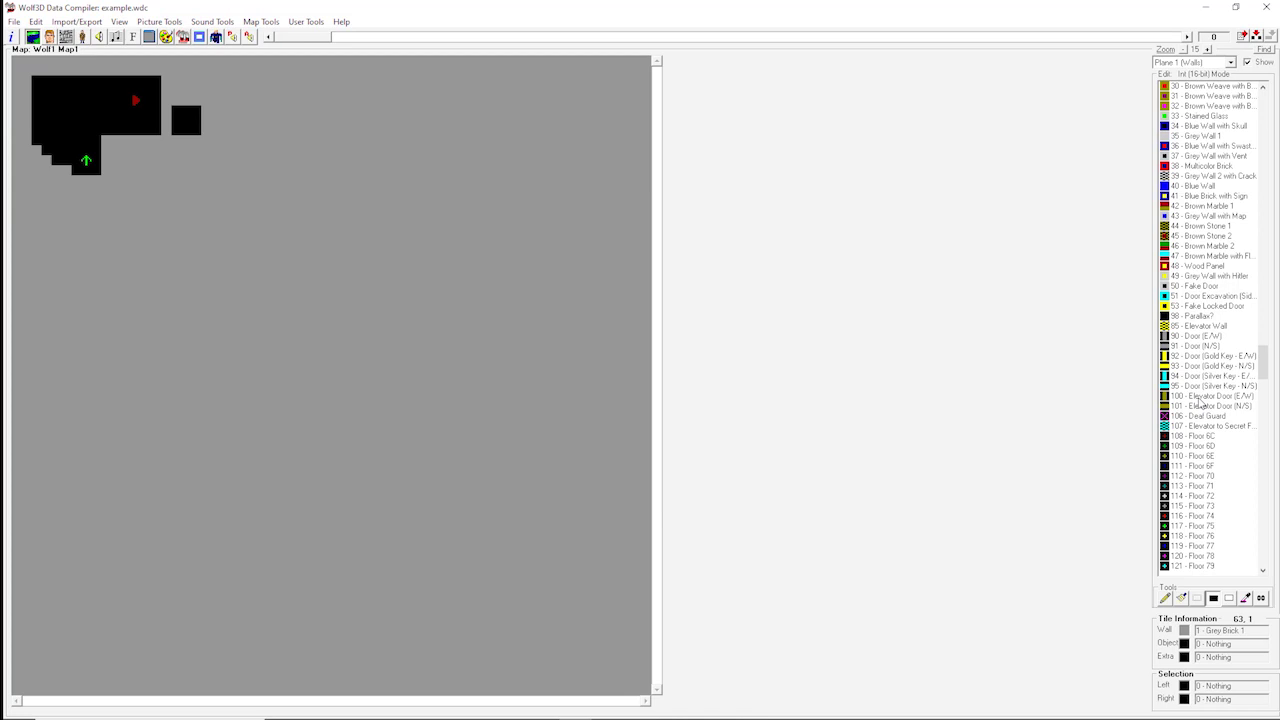
click(1199, 398)
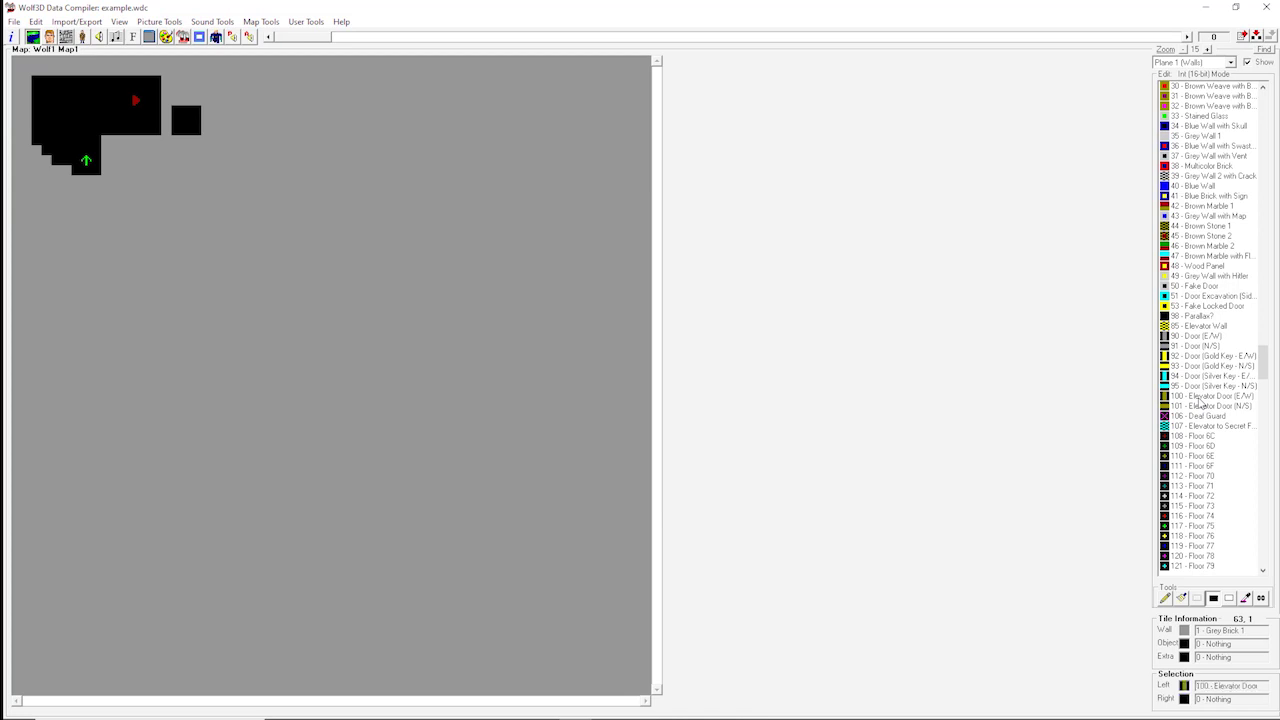
click(166, 124)
Place a single 21 - Elevator wall tile on the east side of the small room.
drag(1266, 364, 1264, 203)
click(1200, 186)
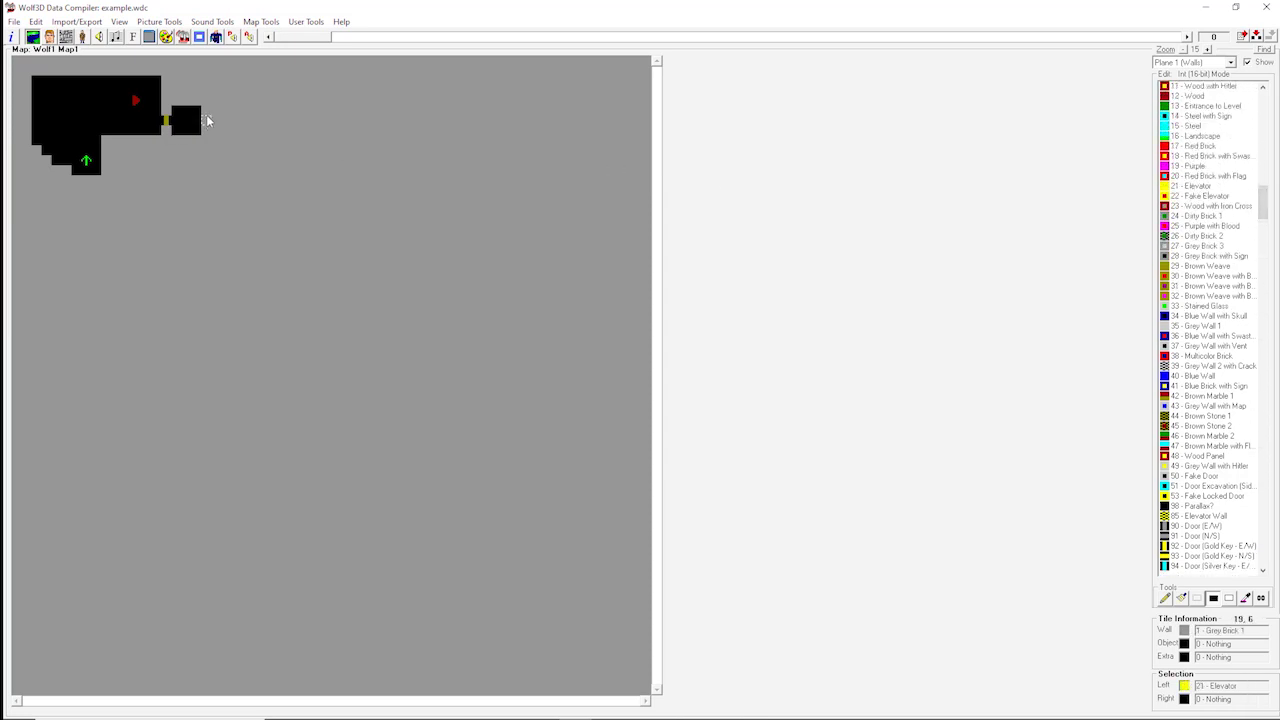
drag(208, 120, 208, 110)
key(ctrl+z)
click(206, 121)
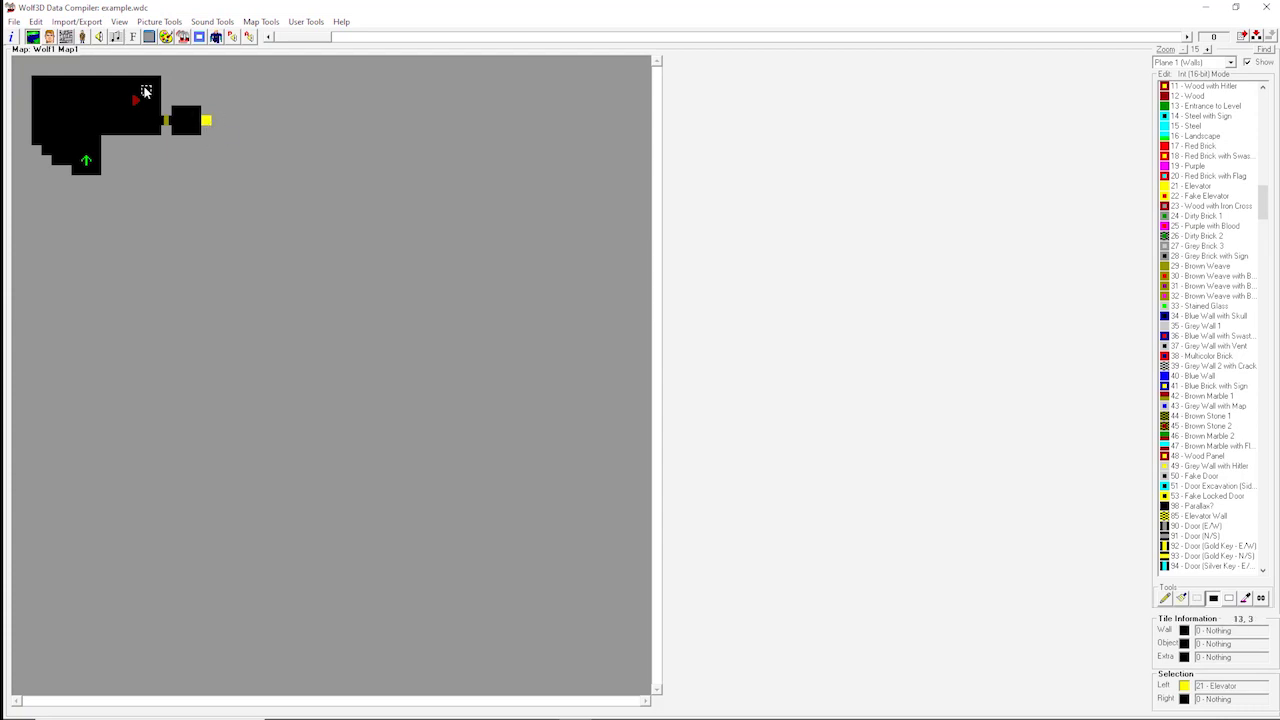
Switch the editor to Plane 2 (Object).
click(1215, 62)
click(1203, 85)
drag(1263, 100, 1261, 480)
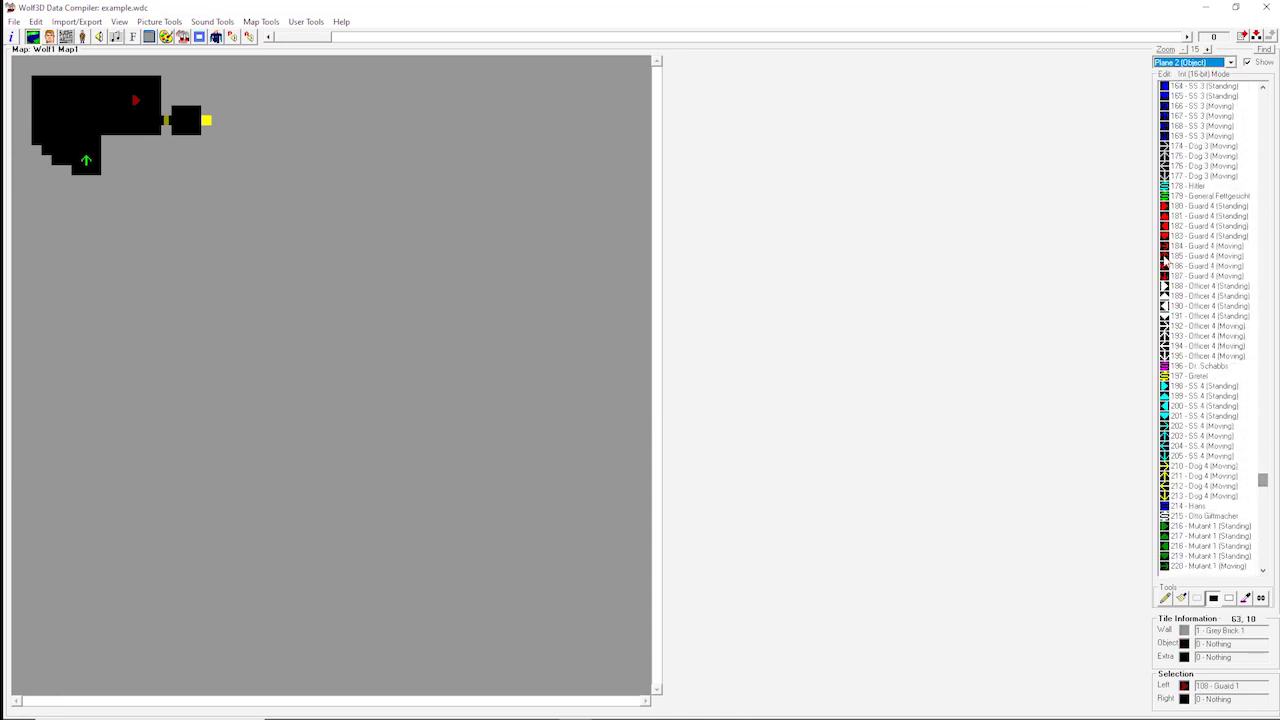
Place a 181 - Guard 4 (Standing) on the tile directly below the player start.
click(1207, 218)
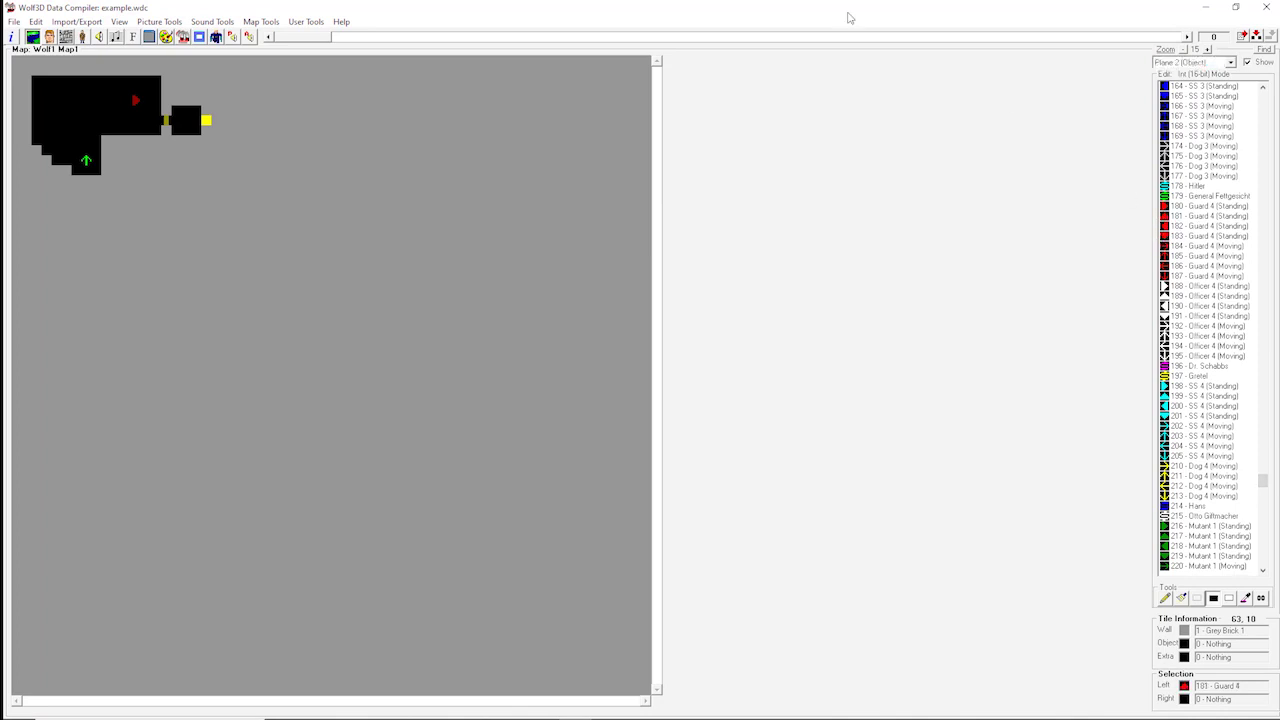
click(86, 172)
On Plane 1 (Walls), clear a rectangle from tile 14,9 to 17,10 below the small room.
click(1189, 64)
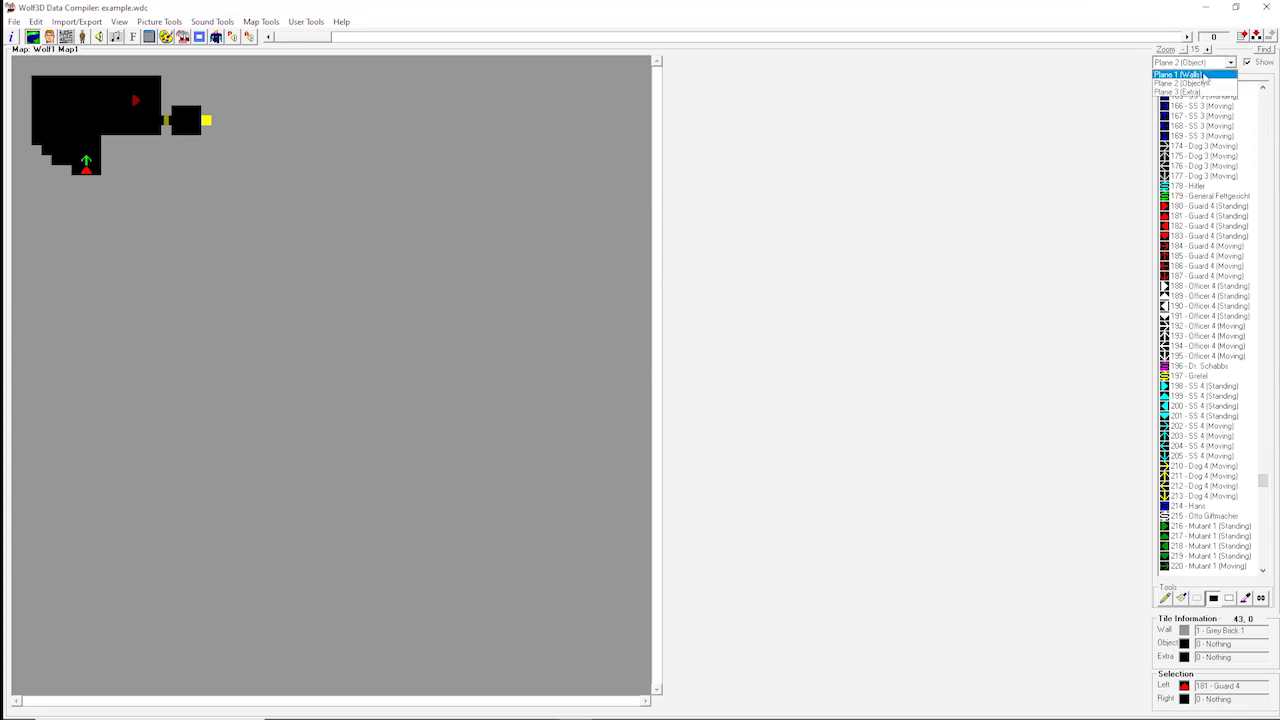
click(1204, 75)
drag(1263, 200, 1268, 95)
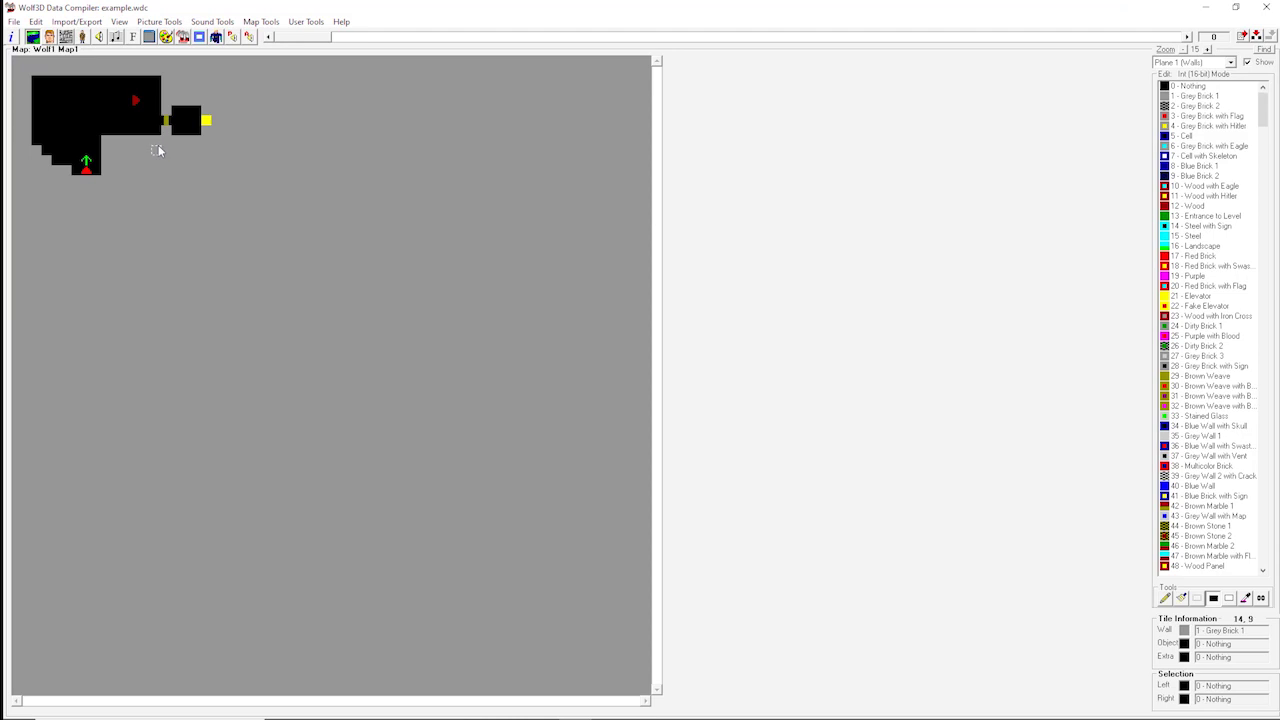
drag(158, 146, 200, 171)
On Plane 2 (Object), select 98 - Secret Door, then make 53 - Chalice the selected tile.
click(1208, 64)
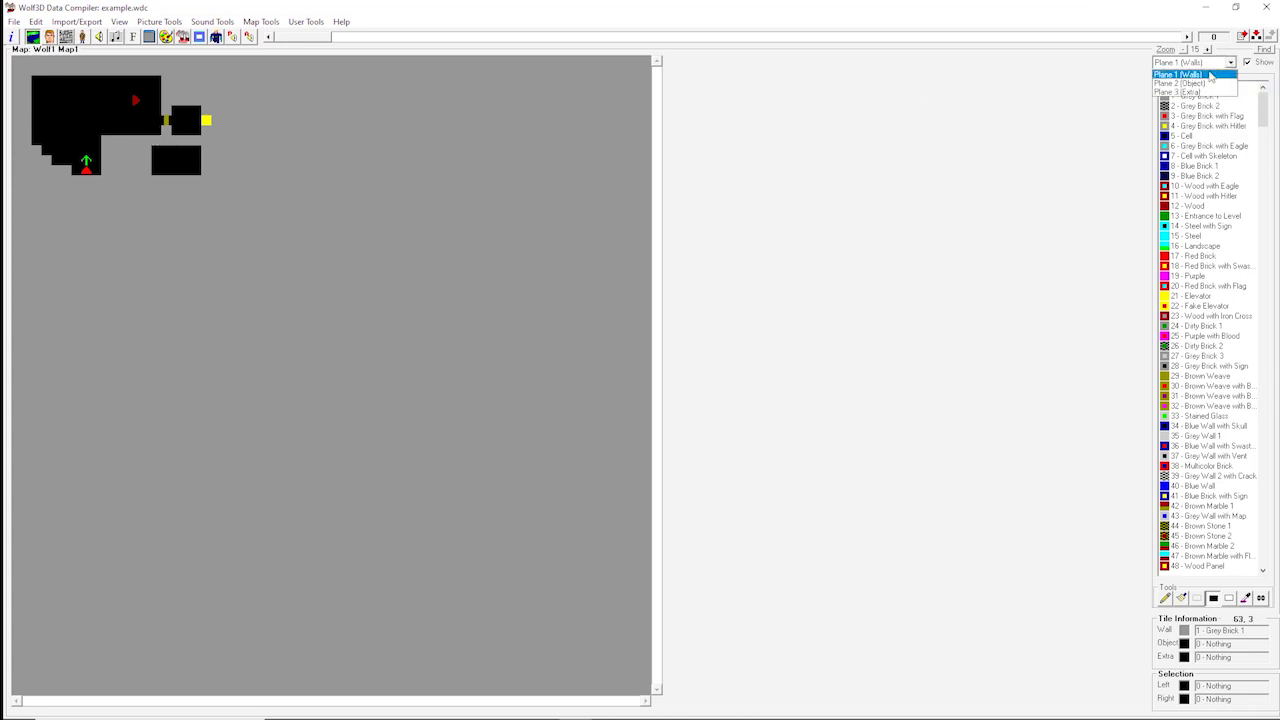
click(1205, 83)
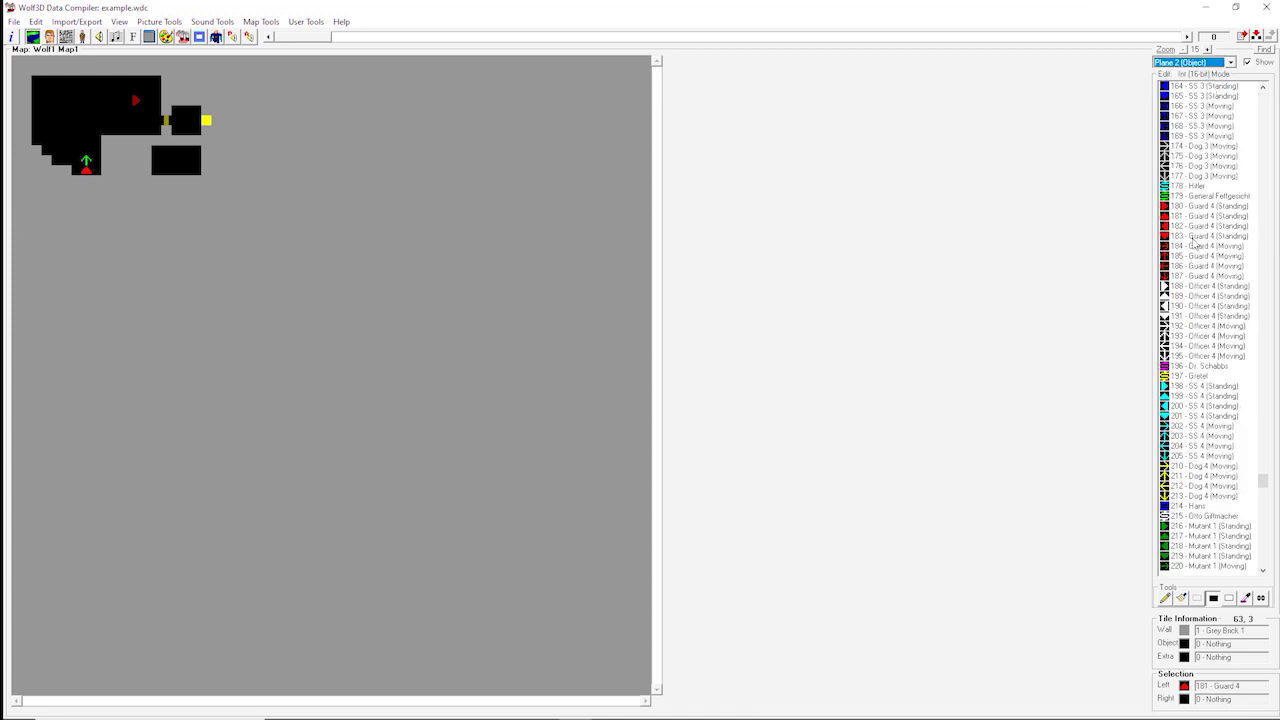
drag(1264, 484, 1263, 252)
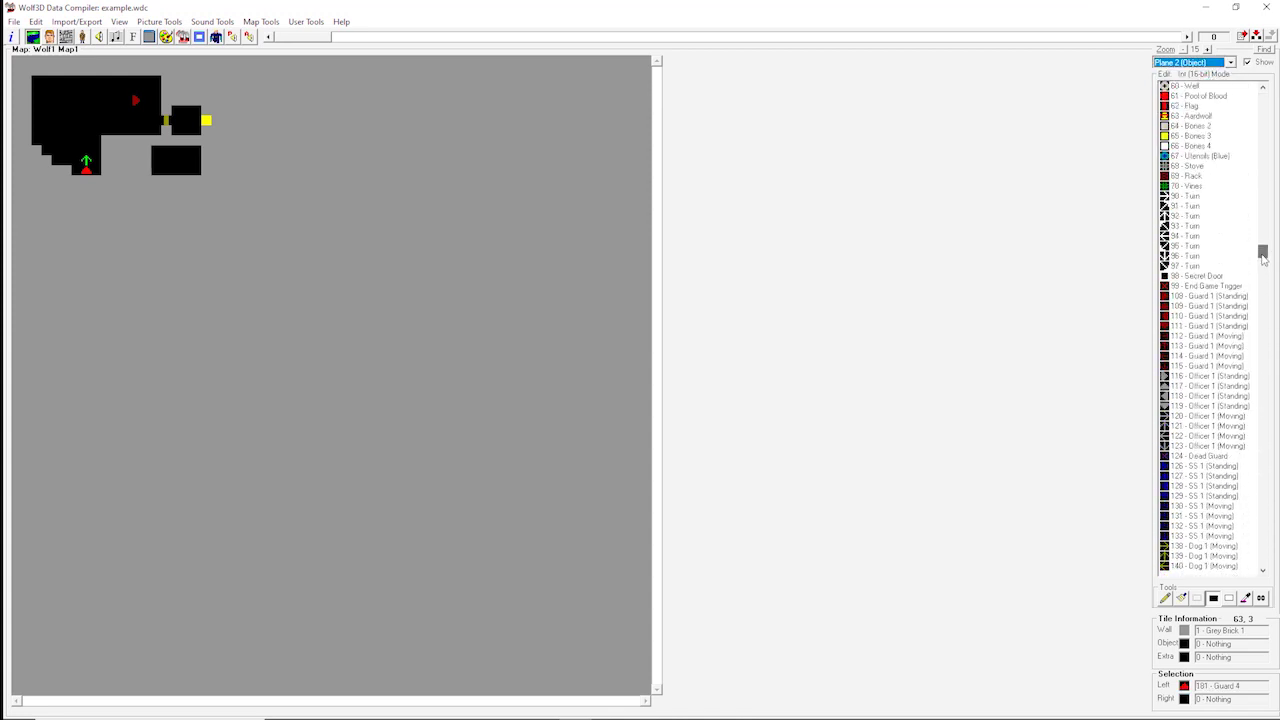
click(1200, 276)
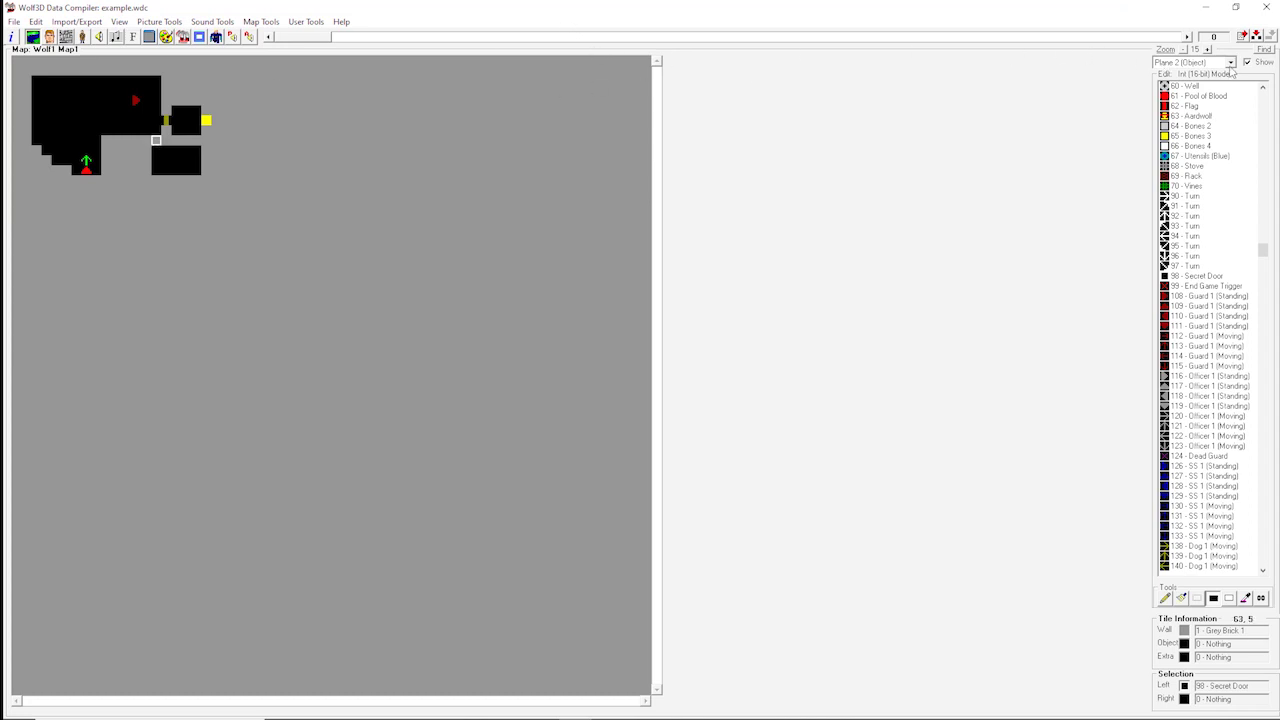
drag(1262, 251, 1262, 187)
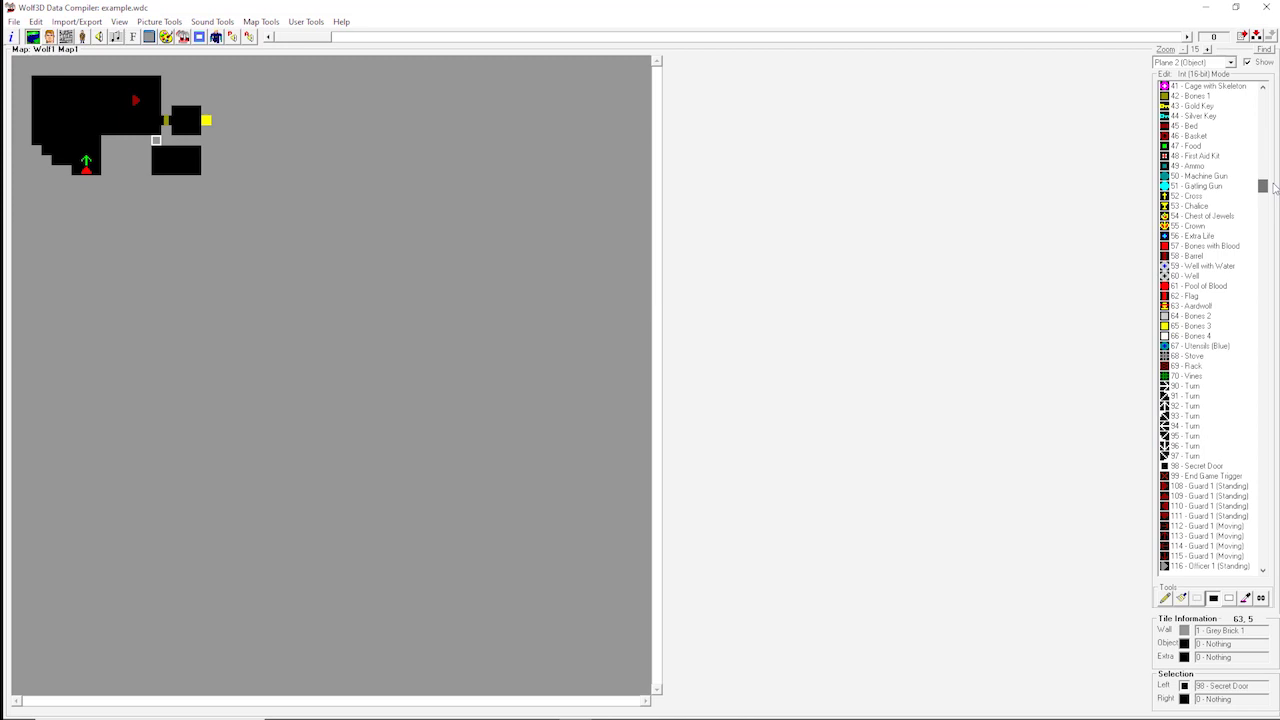
click(1192, 206)
Pencil Chalice tiles along the southern room's rows and put a 55 - Crown at its centre.
click(1166, 599)
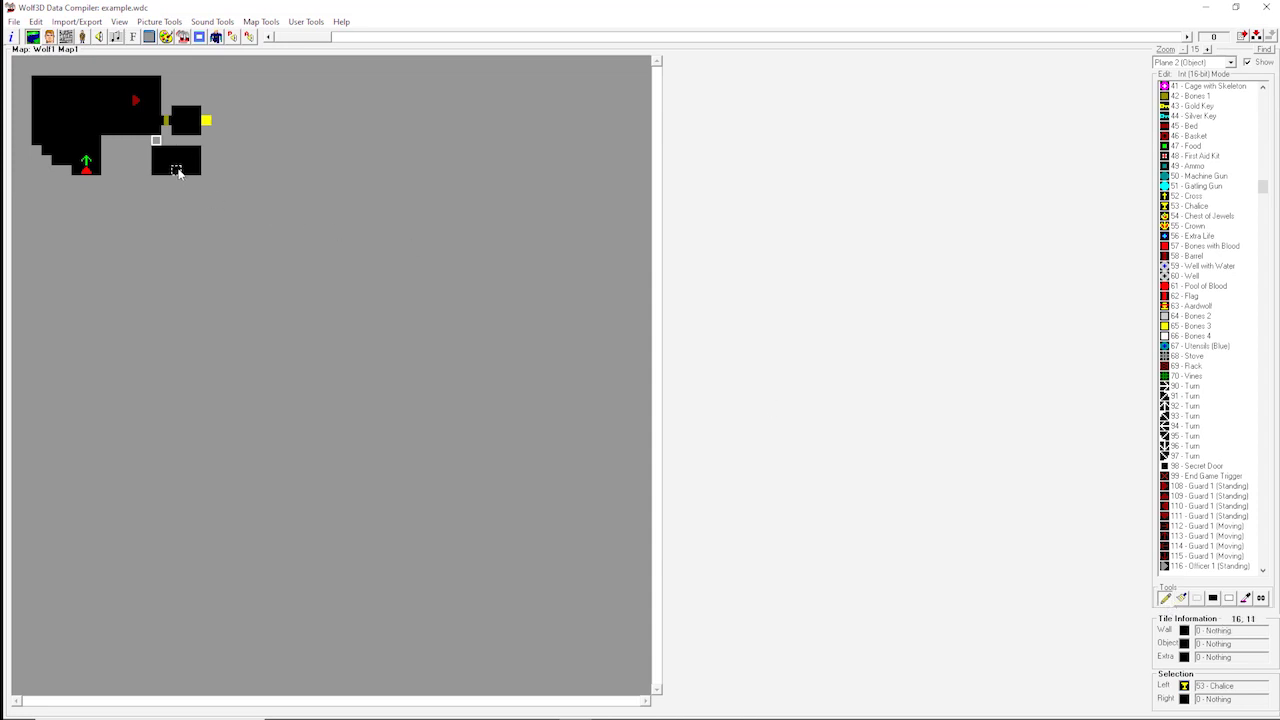
mouse_move(177, 172)
mouse_down()
mouse_move(194, 171)
mouse_move(196, 152)
mouse_move(176, 153)
mouse_up()
click(1198, 227)
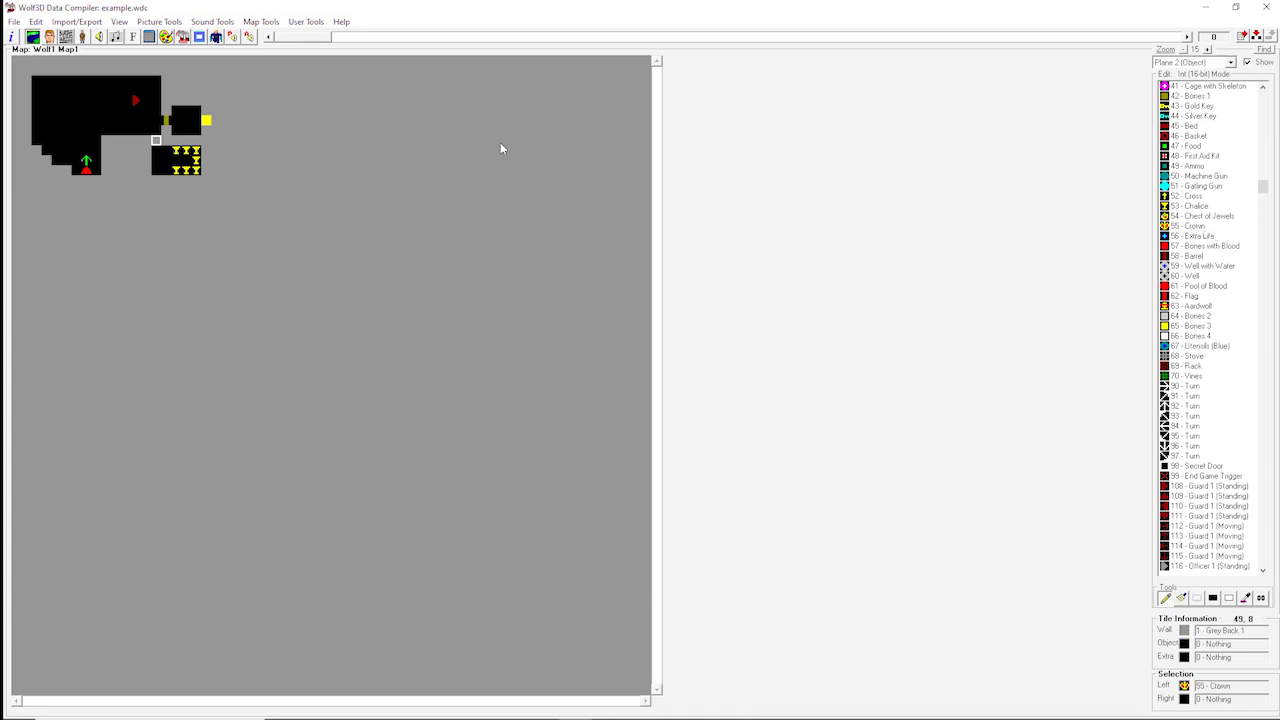
click(186, 160)
On Plane 1 (Walls), flood-fill the big room with 108 - Floor 6C and the small room with 109 - Floor 6D.
click(1178, 62)
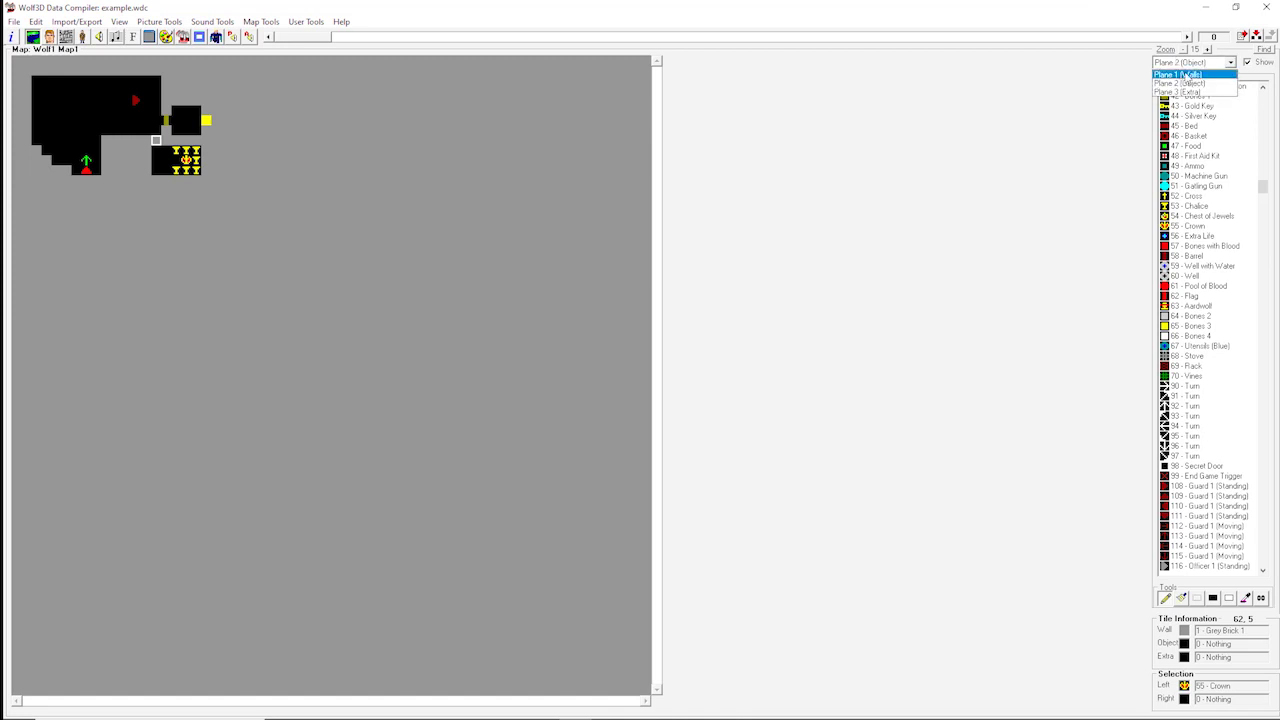
click(1185, 75)
drag(1264, 118, 1264, 548)
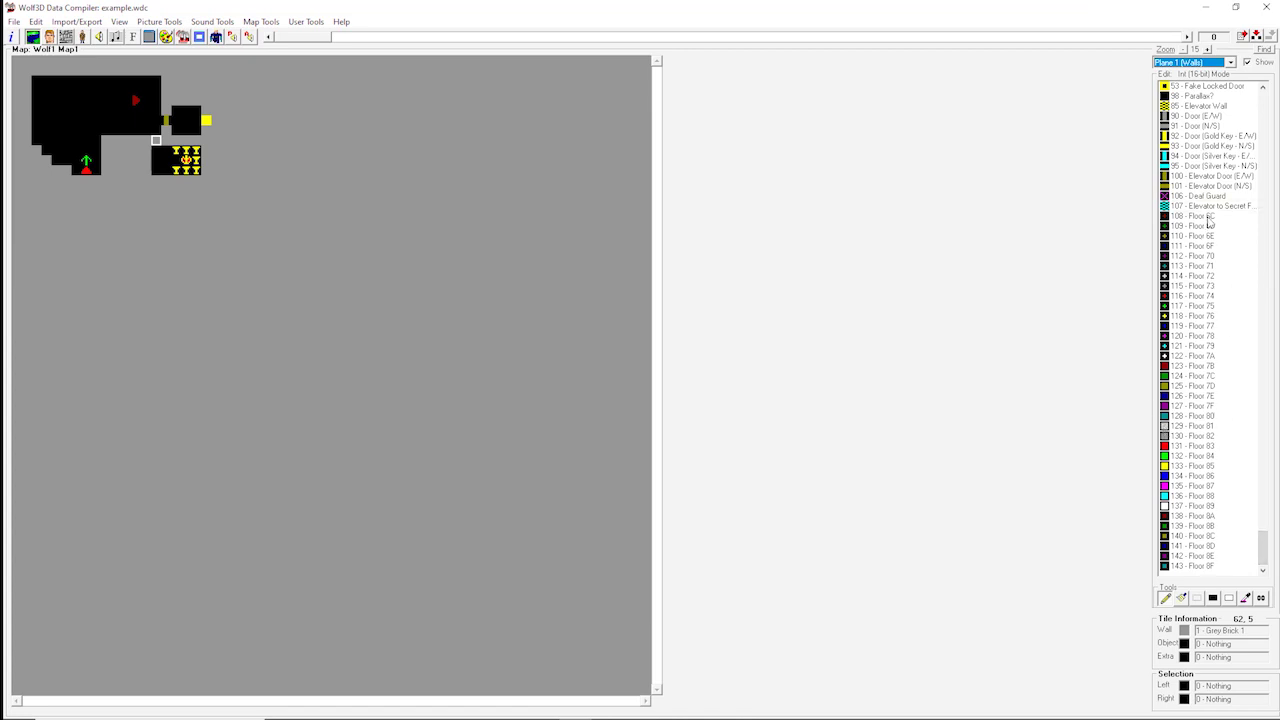
click(1207, 217)
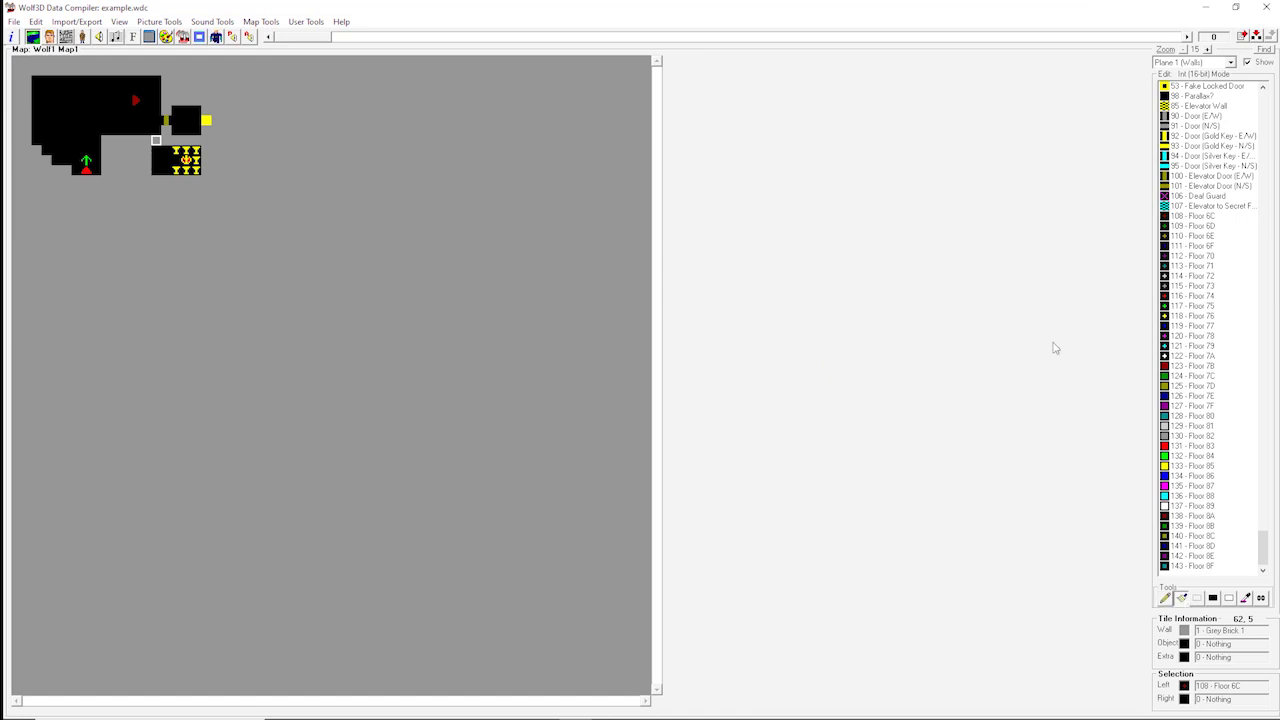
click(64, 120)
click(188, 122)
Run File > Compile All and acknowledge the finished AUDIOT, GAMEMAPS, VGAGRAPH and VSWAP compile.
click(14, 21)
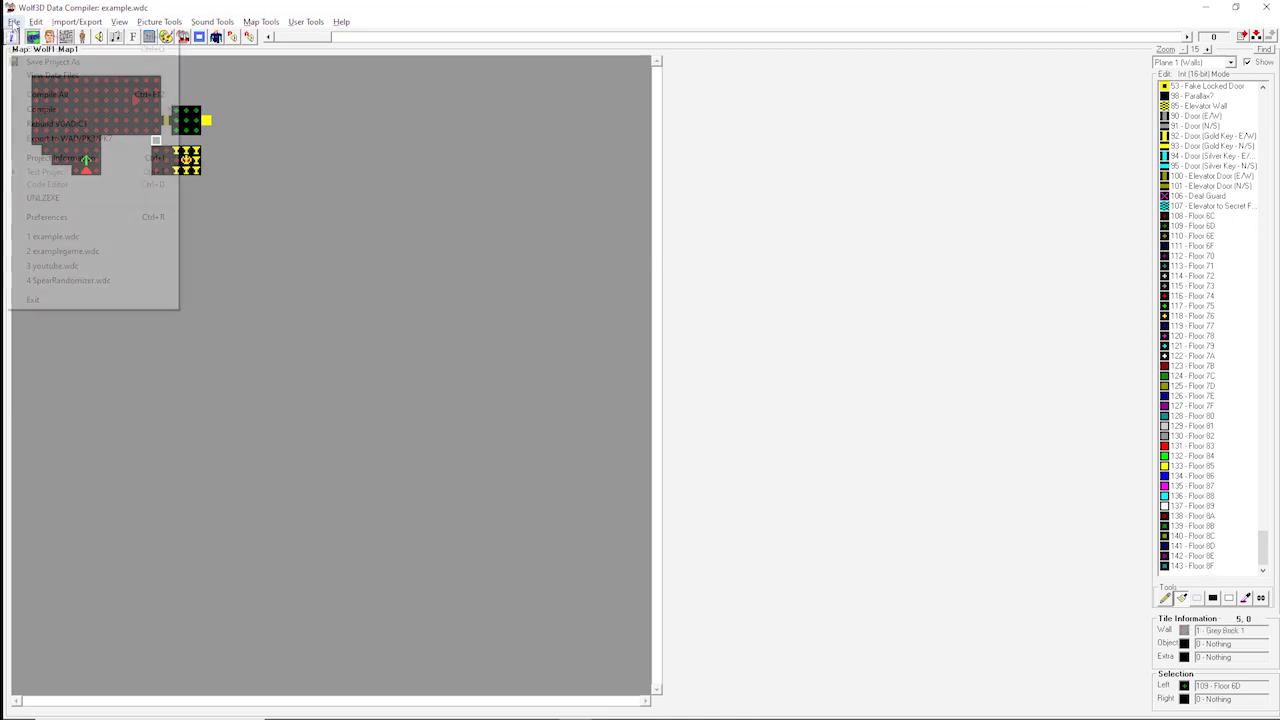
click(45, 95)
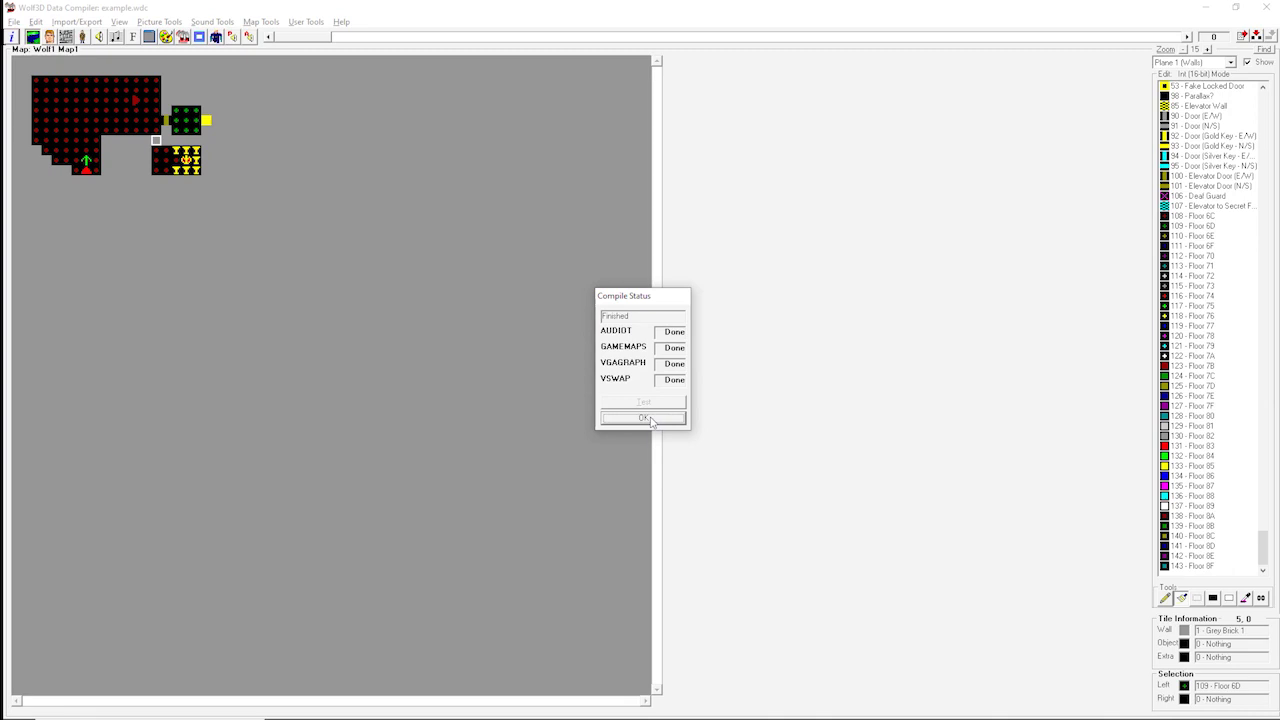
click(651, 419)
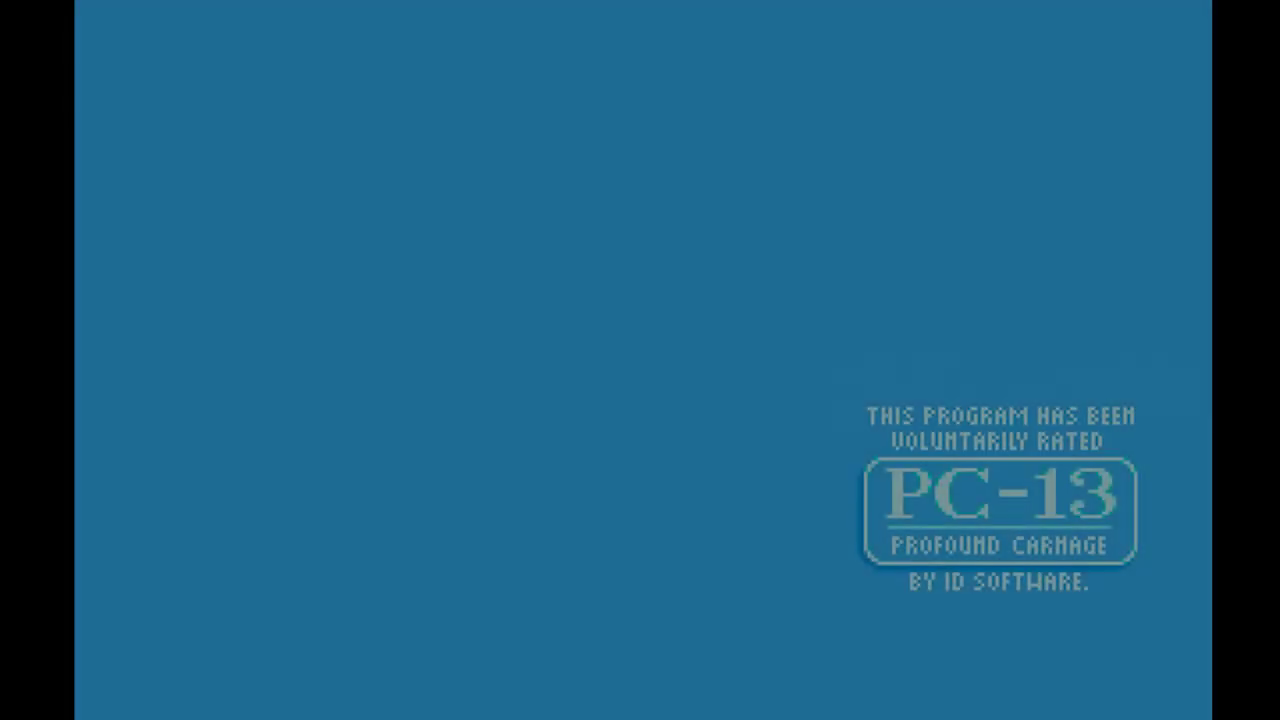
Skip the intro screens and start a new Episode 1 game on Don't hurt me. difficulty.
key(Return)
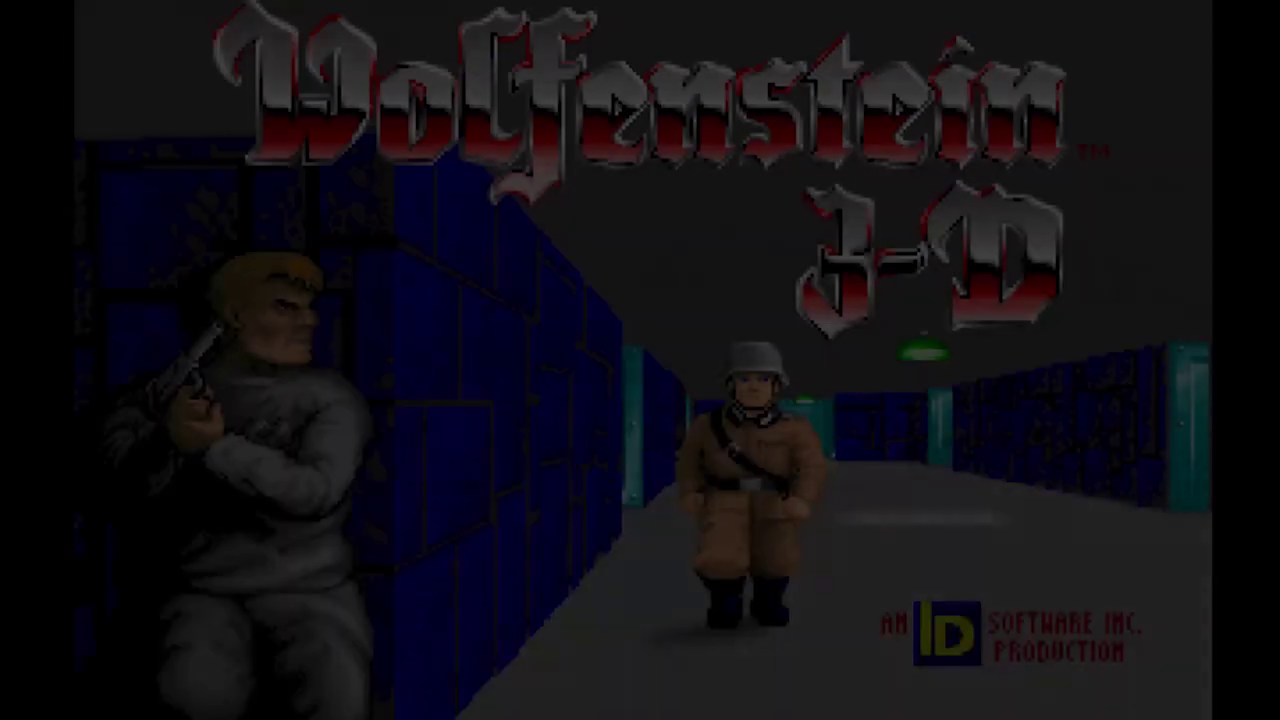
key(Return)
key(Return)
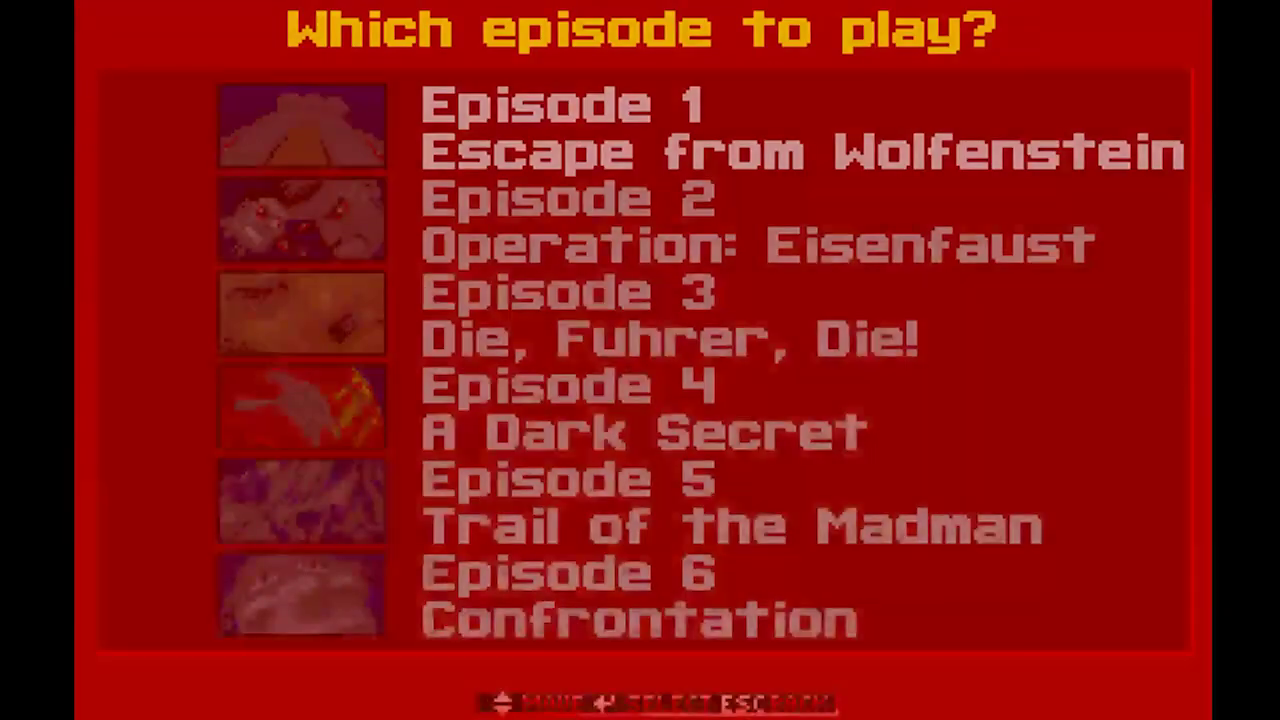
key(Return)
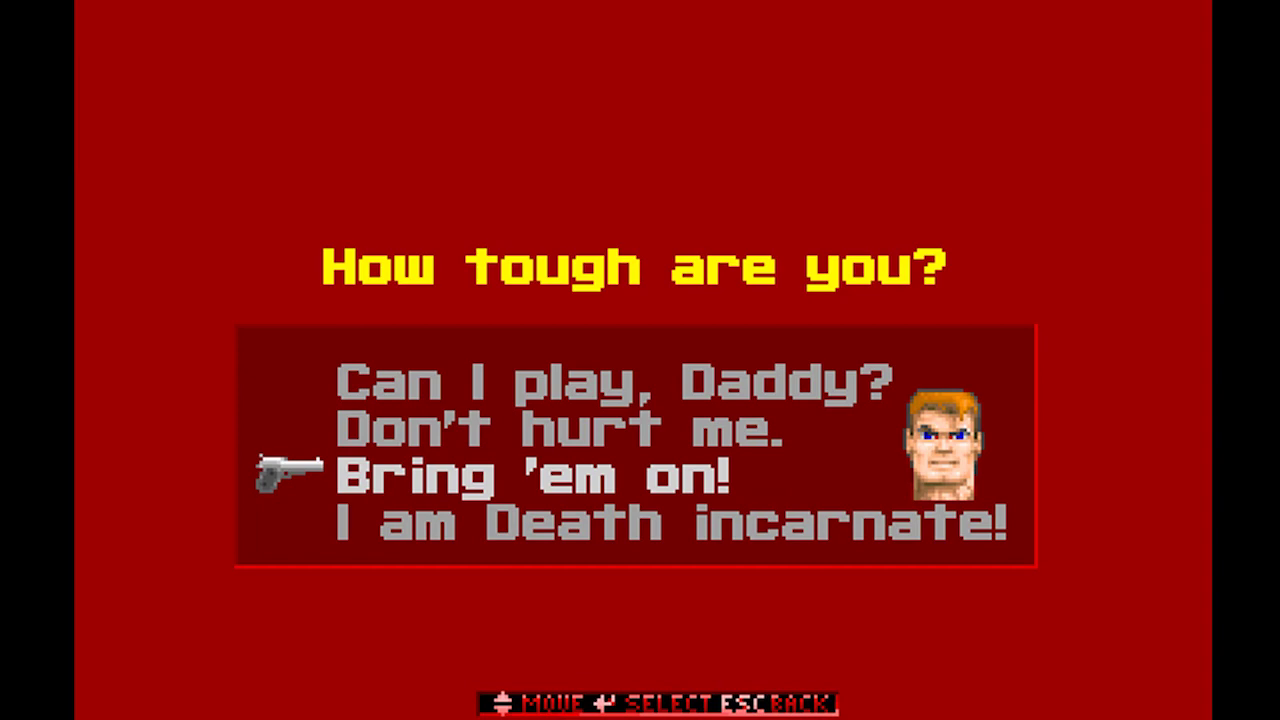
key(Up)
key(Return)
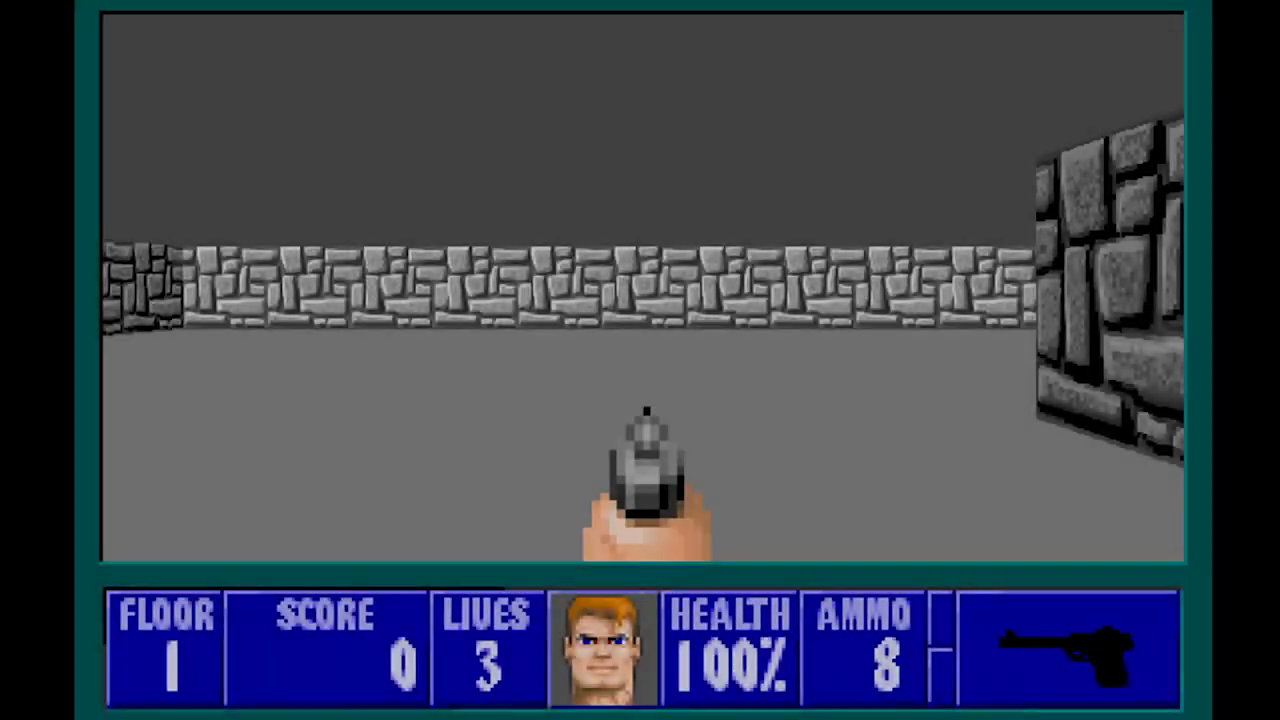
Look around the starting room, face the corridor and shoot the guard.
key(Right)
key(Left)
key(Left)
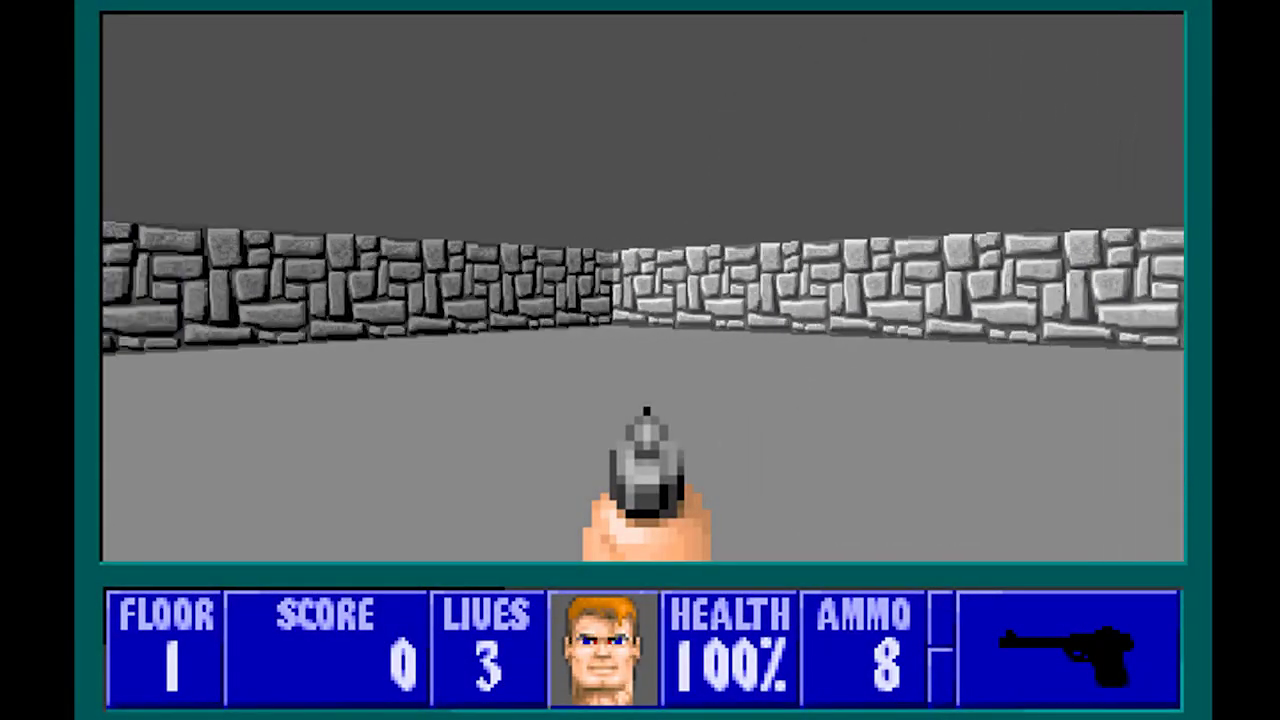
key(Left)
key(Right)
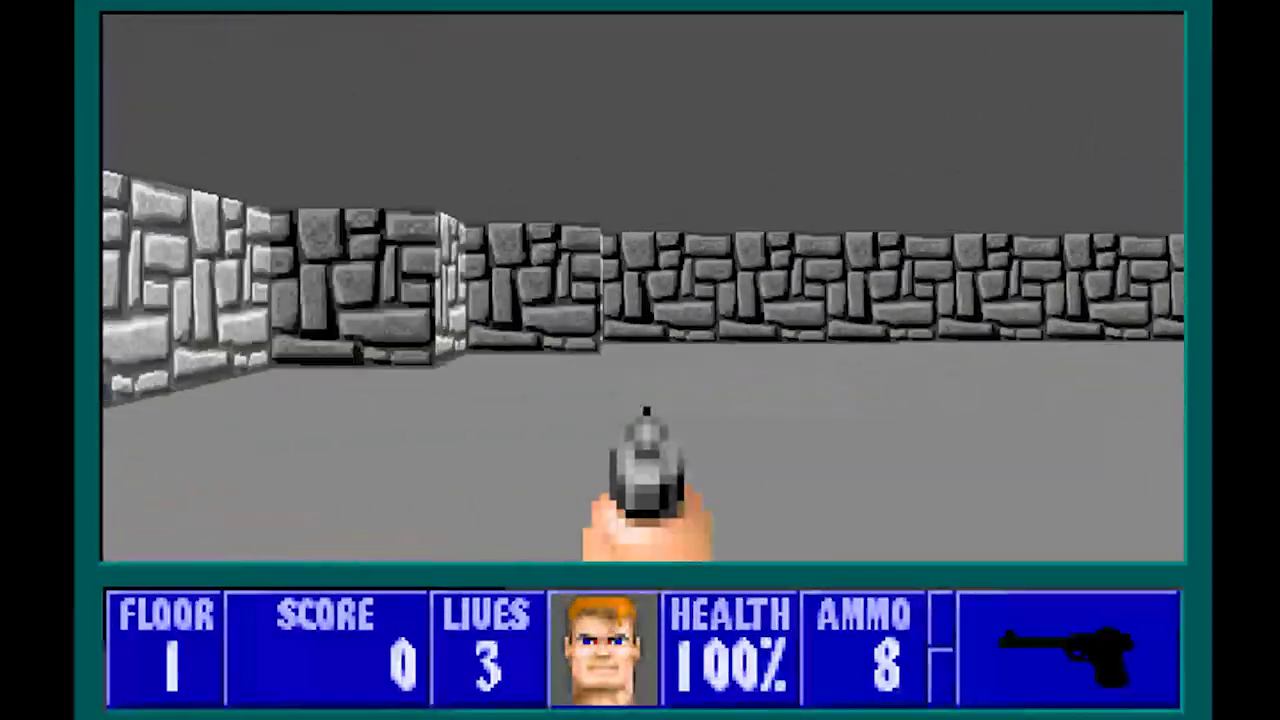
key(Right)
key(Left)
key(Left)
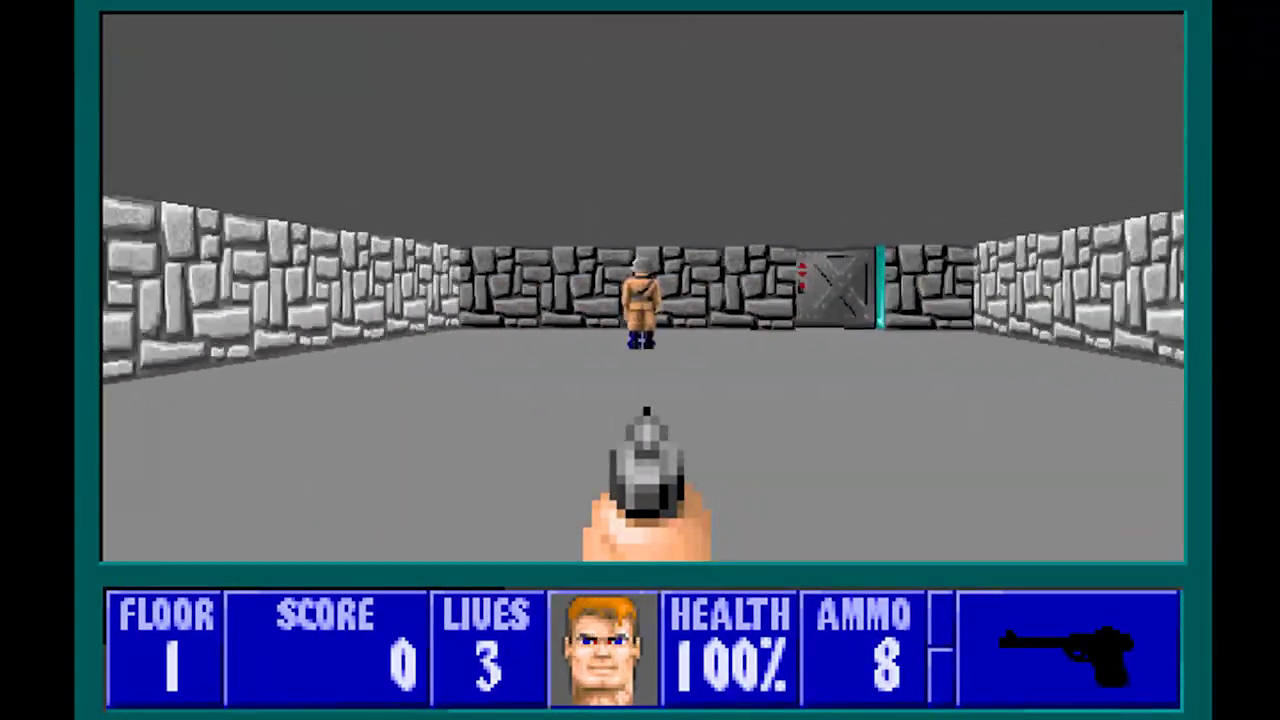
key(ctrl)
key(Left)
key(ctrl)
key(ctrl)
Grab the dead guard's ammo and walk past the cyan door into the corridor.
key(Left)
key(Up)
key(Left)
key(Up)
key(Down)
key(Up)
Enter the secret treasure room and collect its chalices and crown.
key(Up)
key(Right)
key(Right)
key(Left)
key(Up)
key(Right)
key(Up)
key(Up)
key(Right)
key(Up)
key(Right)
key(Right)
Walk into the elevator and flip its switch to finish Floor 1.
key(Up)
key(Down)
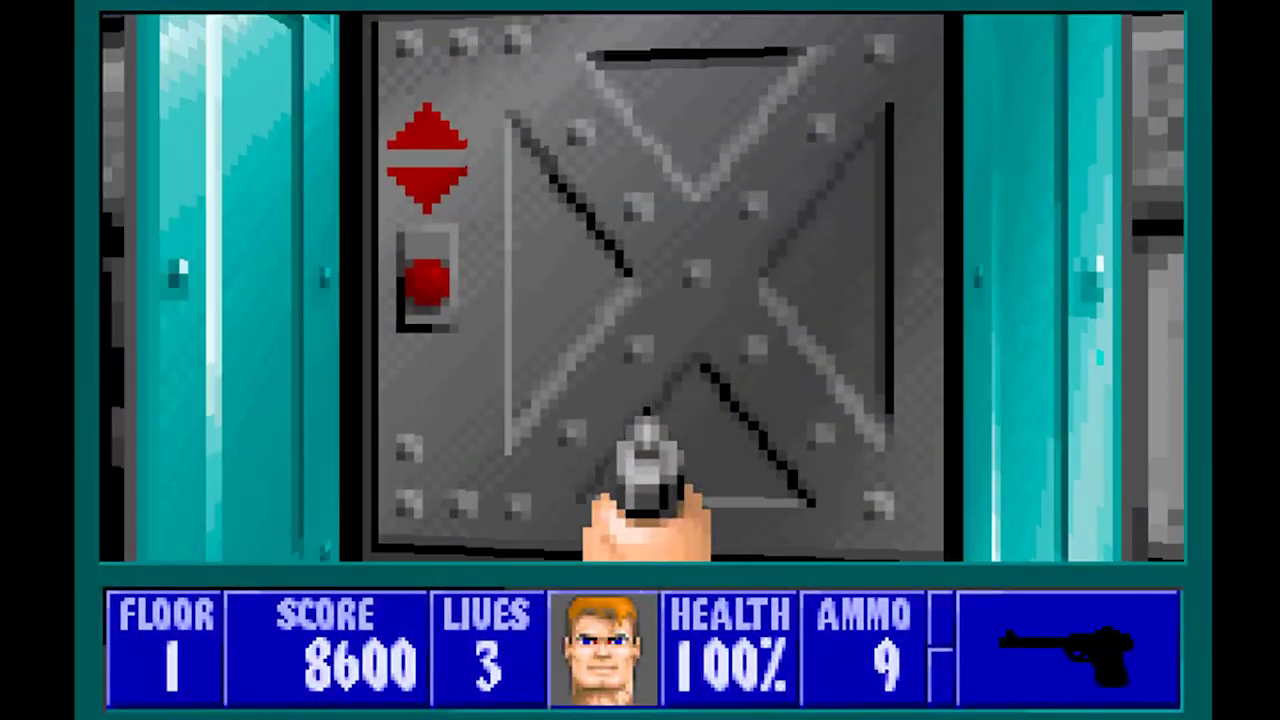
key(Left)
key(Up)
key(Left)
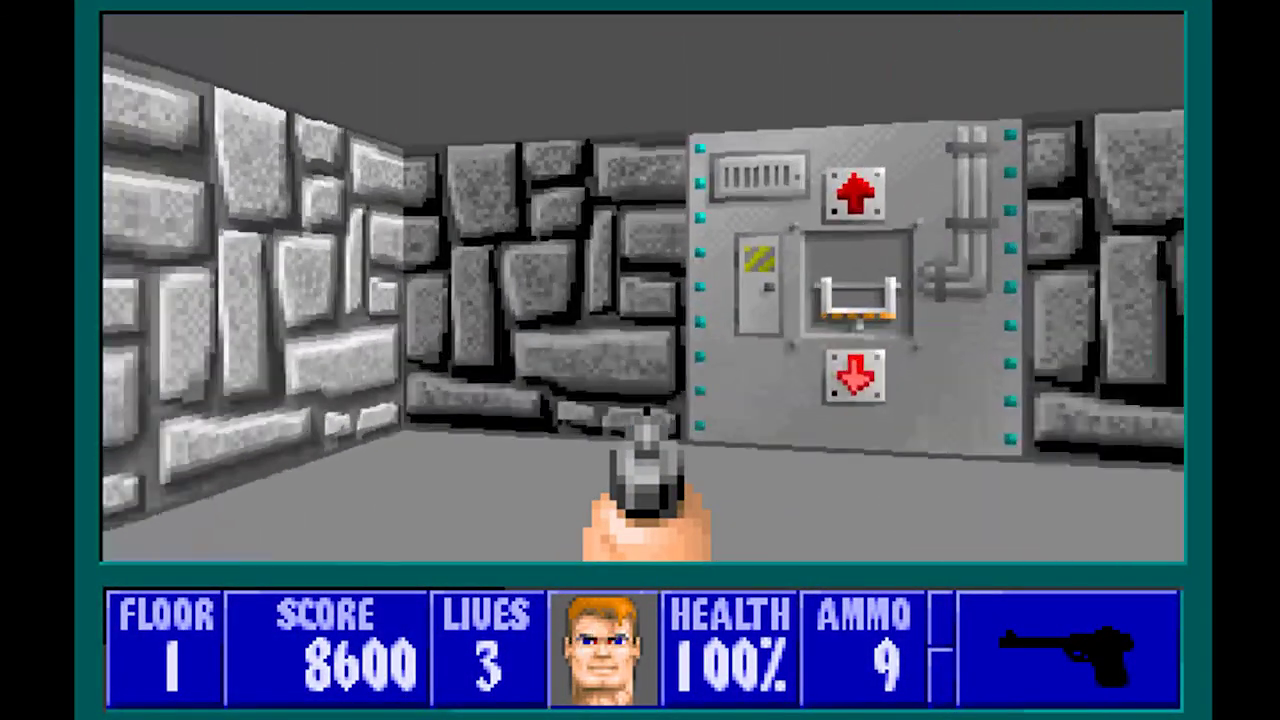
key(Right)
key(Right)
key(Left)
key(Up)
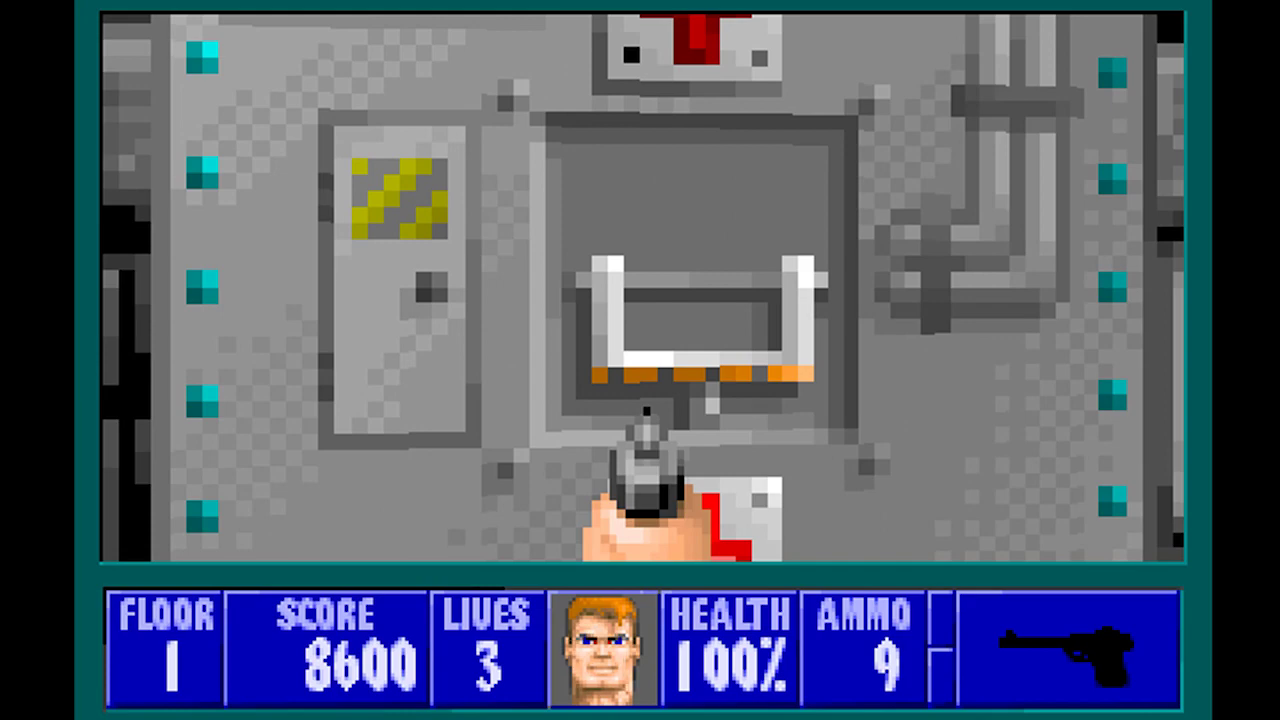
key(space)
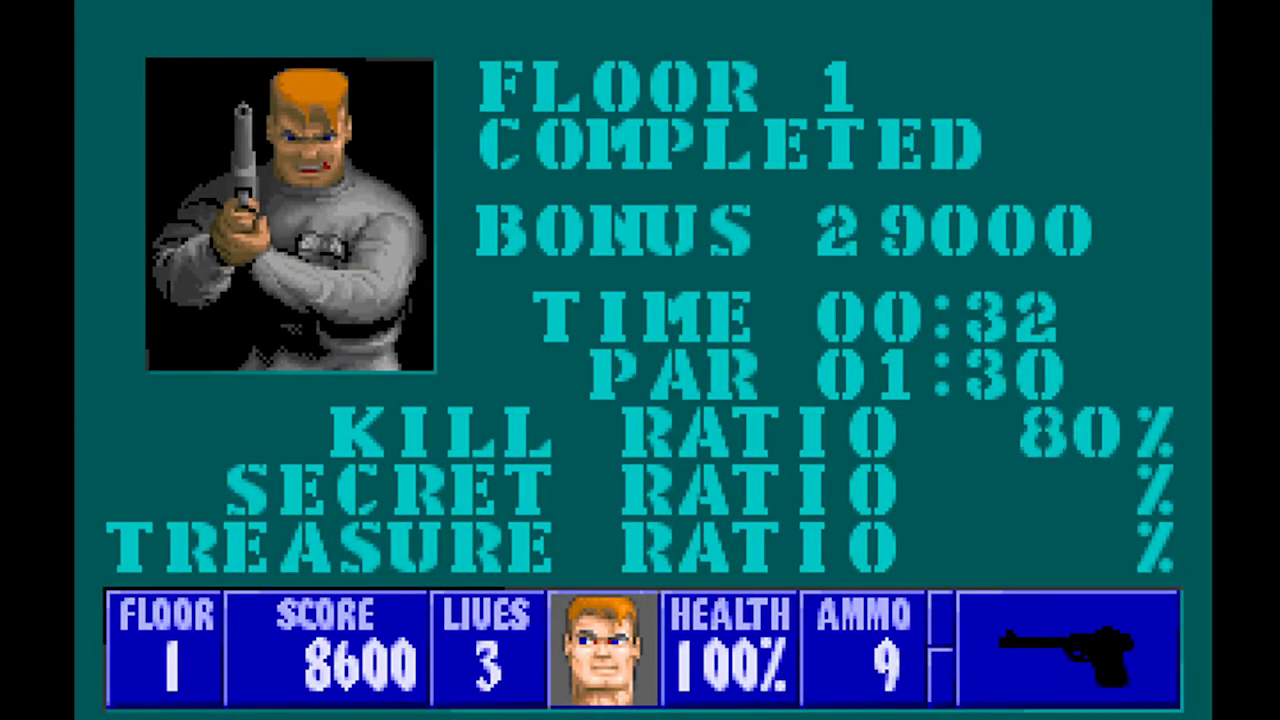
Skip the tally, start a fresh game and shoot the first guard.
key(space)
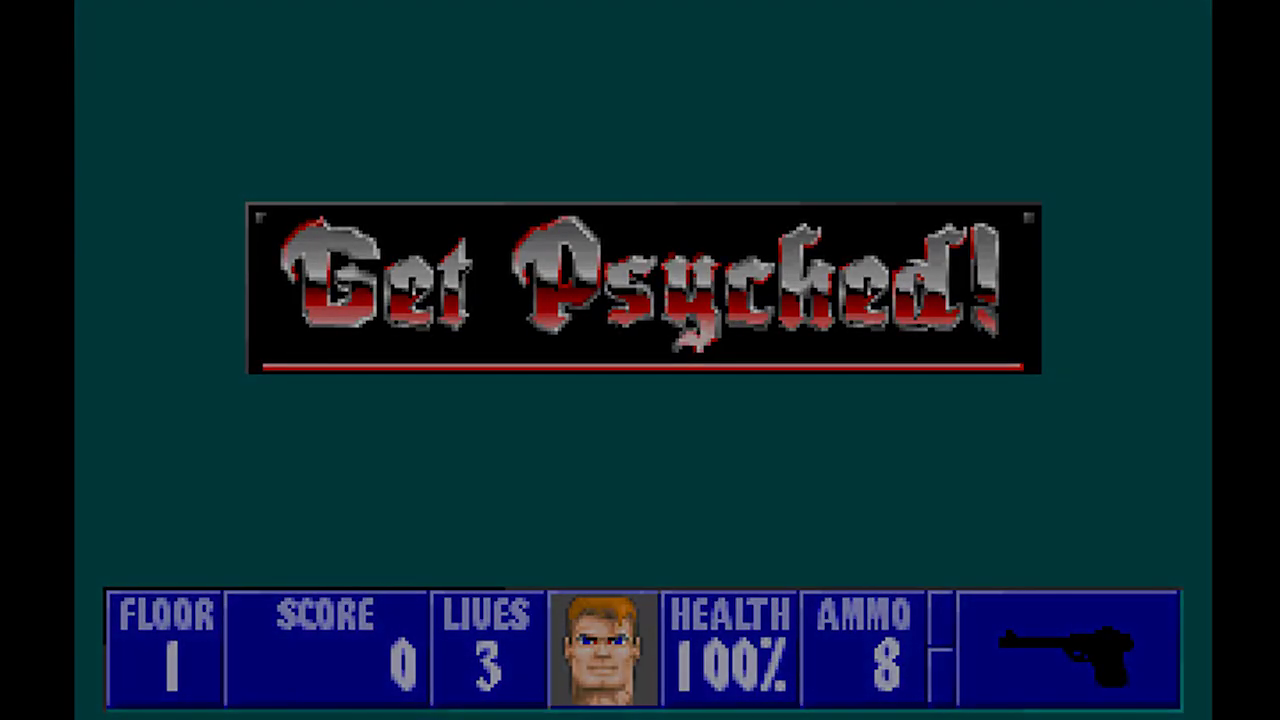
key(Right)
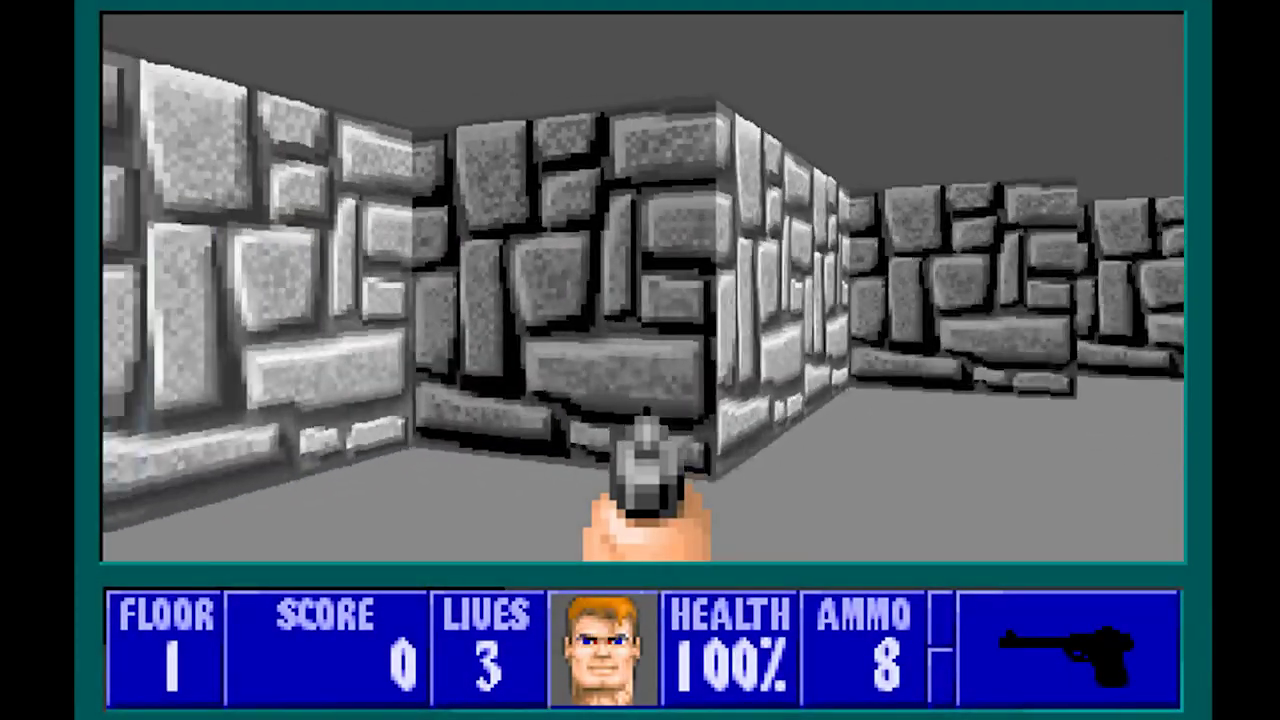
key(ctrl)
key(ctrl)
key(Right)
key(ctrl)
key(ctrl)
Shoot the second guard, open the elevator door and flip its switch.
key(Up)
key(space)
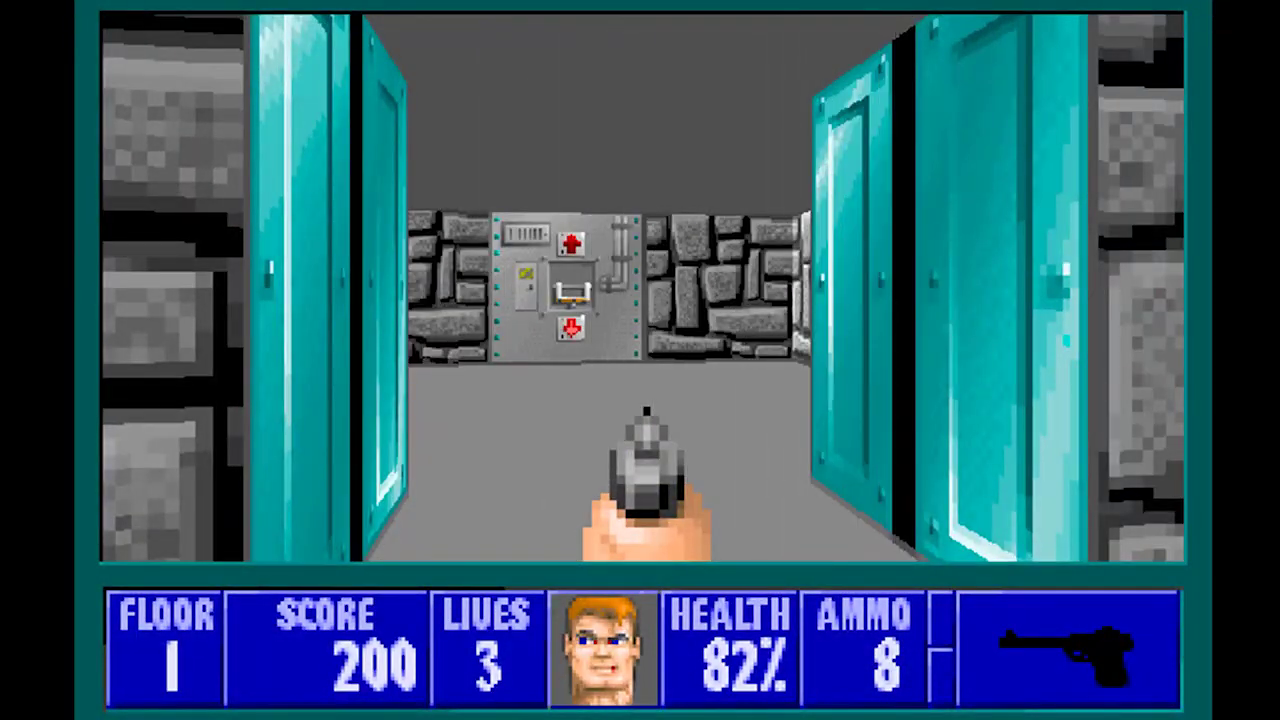
key(Up)
key(space)
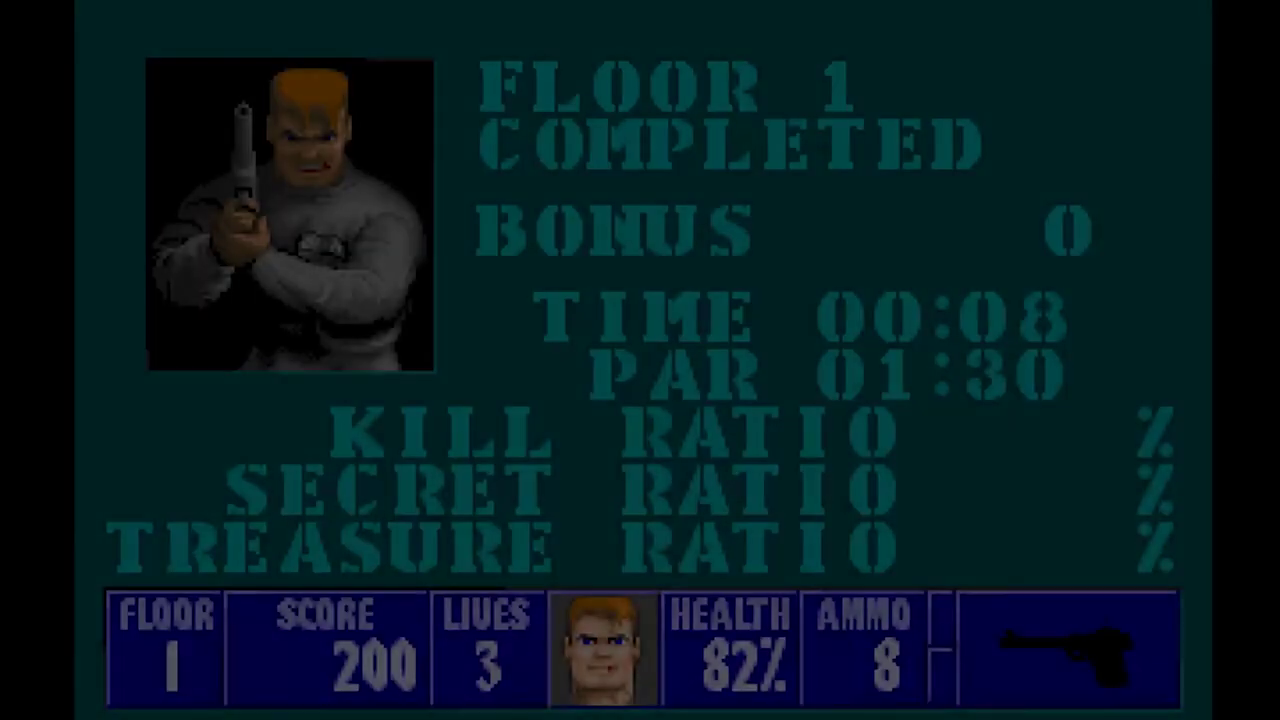